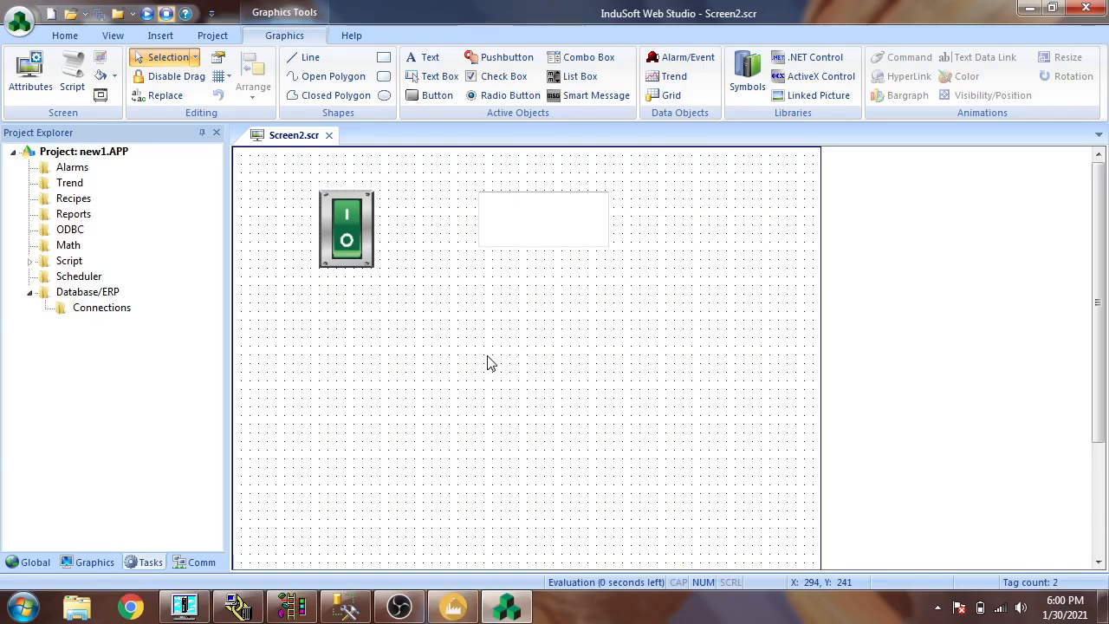
Step: Switch to RSLinx Classic, start a new DDE/OPC topic for the MicroLogix 1400 at node 01, and examine the existing PIDBYME2 topic
left_click(238, 607)
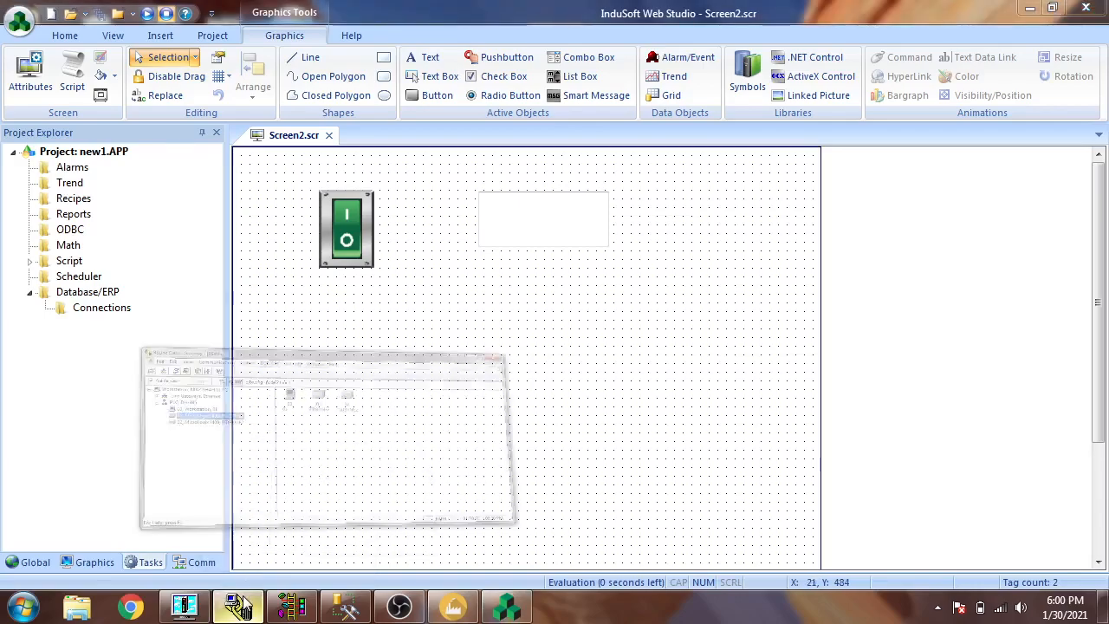
left_click(423, 163)
right_click(422, 159)
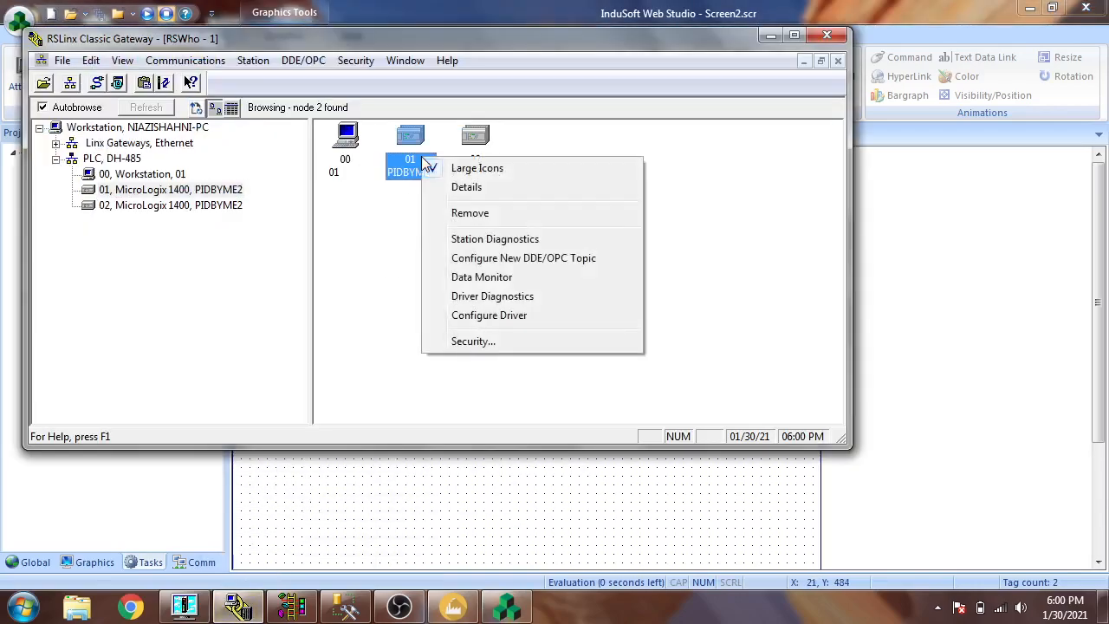
left_click(459, 258)
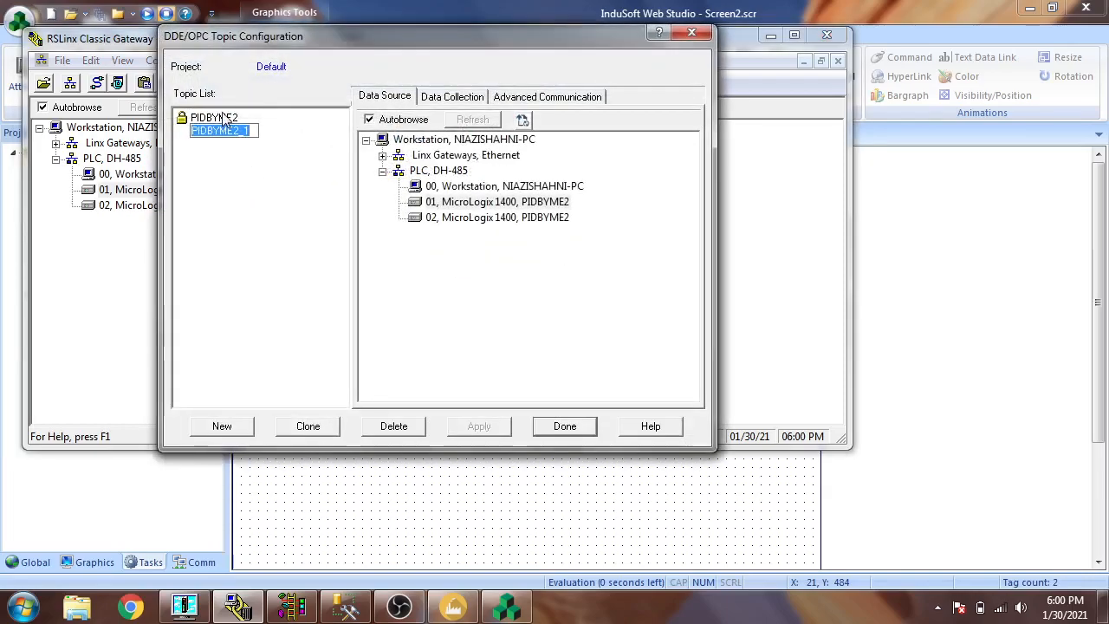
left_click(224, 119)
left_click(389, 275)
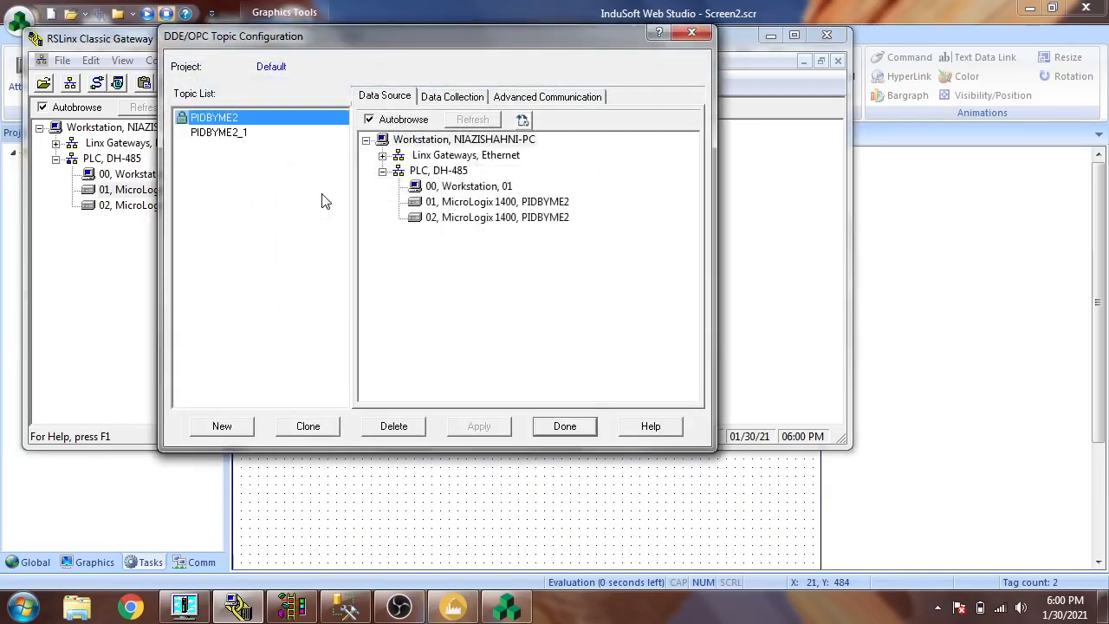
Step: Delete the duplicate topic PIDBYME2_1, close the topic configuration with PIDBYME2 selected, and put RSLinx away
left_click(270, 135)
left_click(391, 425)
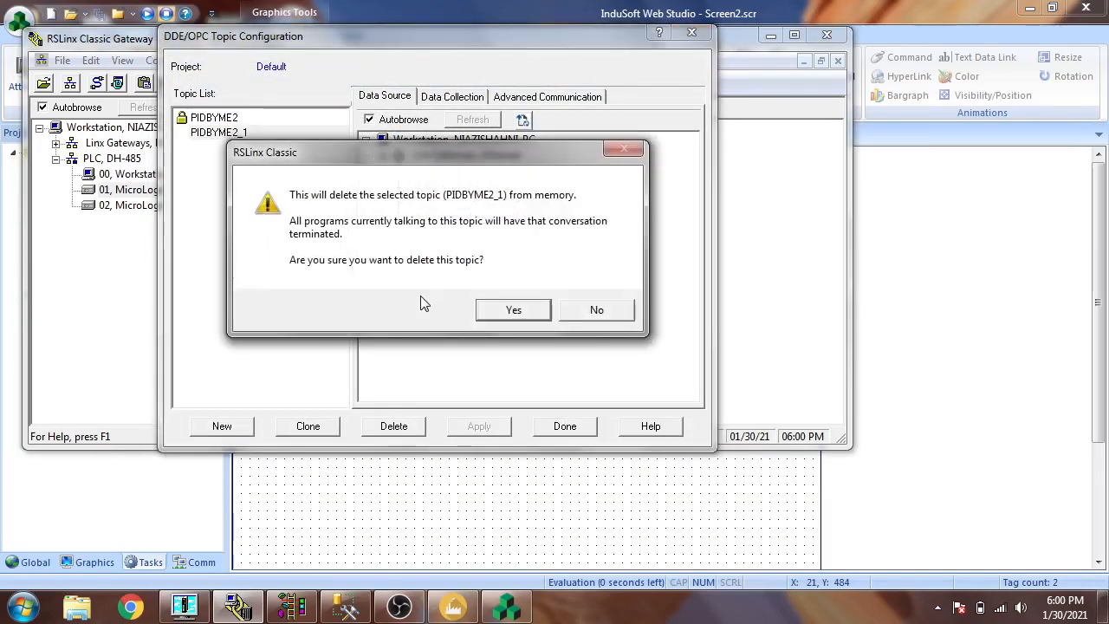
left_click(511, 310)
left_click(311, 122)
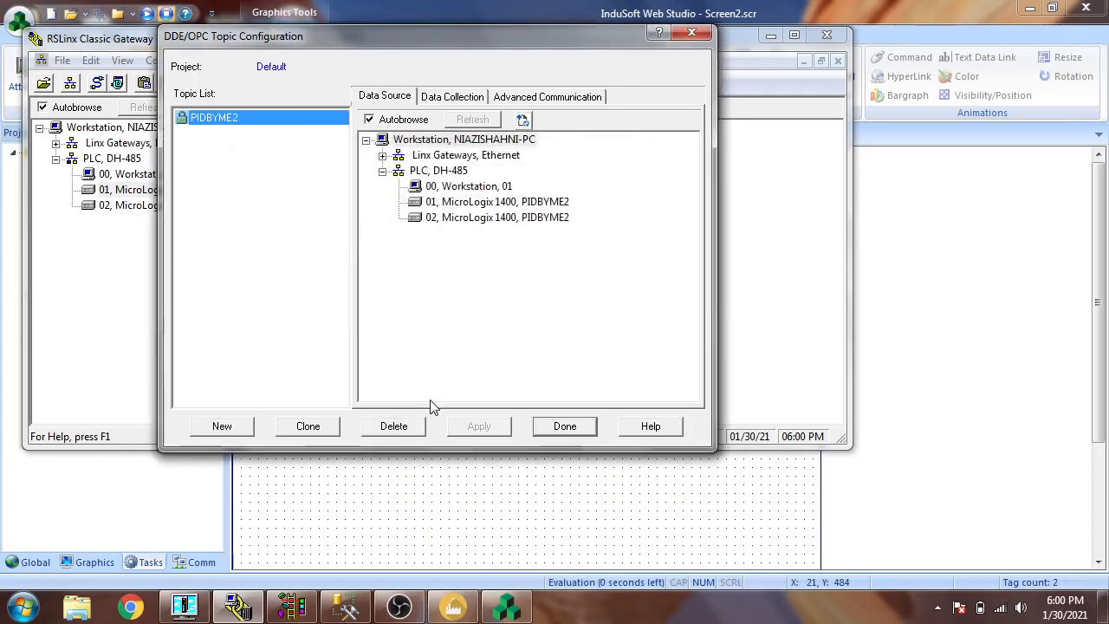
left_click(539, 433)
left_click(770, 35)
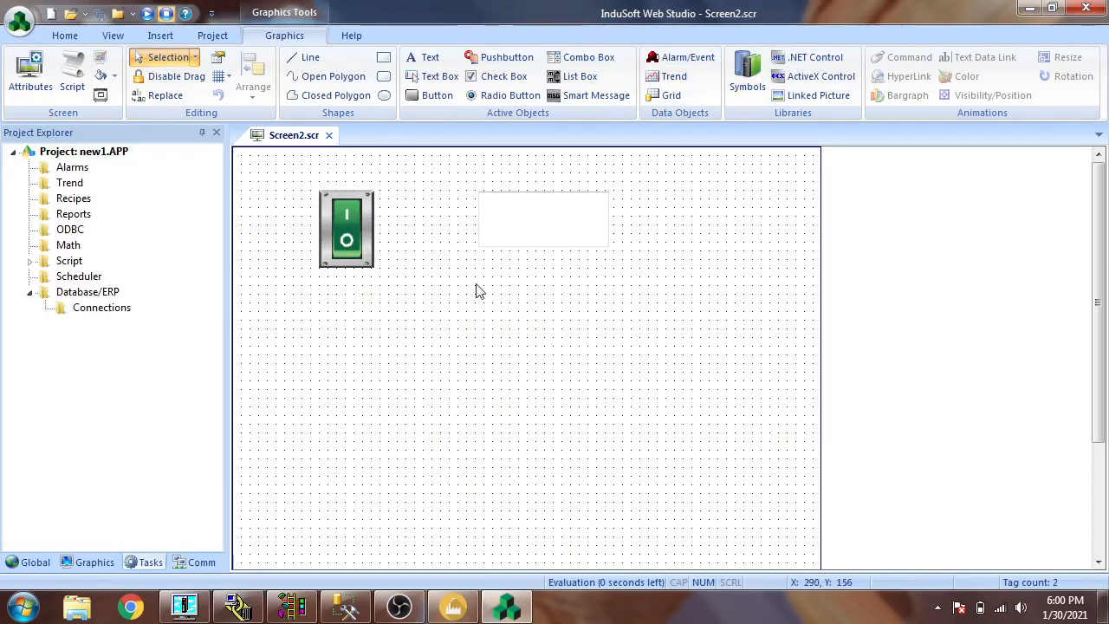
Step: Insert a new OPC DA 2.05 client worksheet in the project's communication settings
left_click(200, 563)
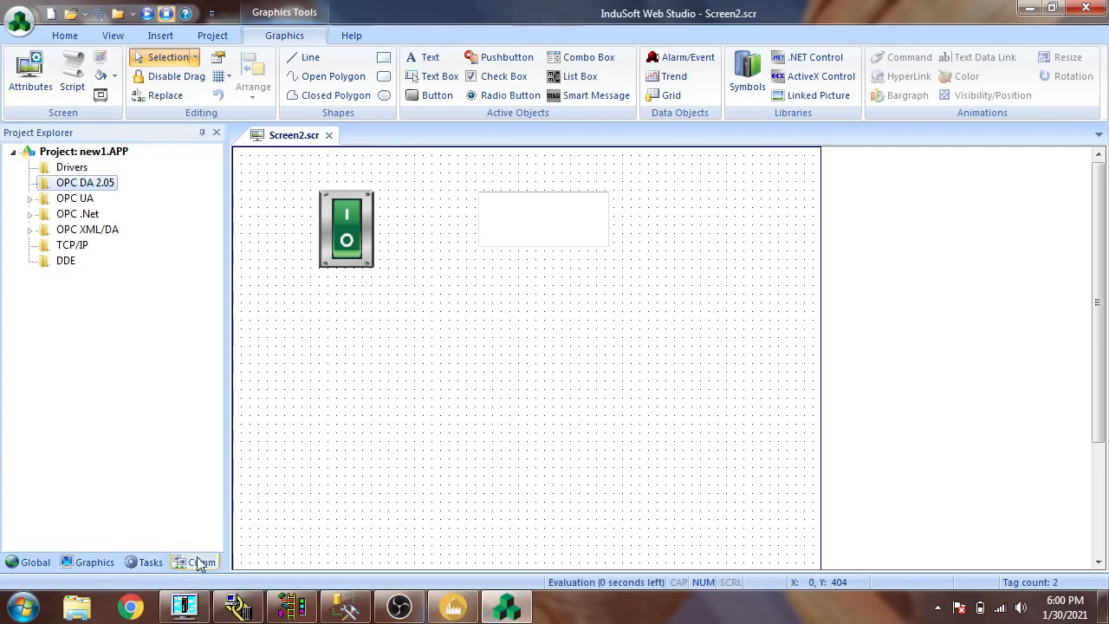
right_click(85, 188)
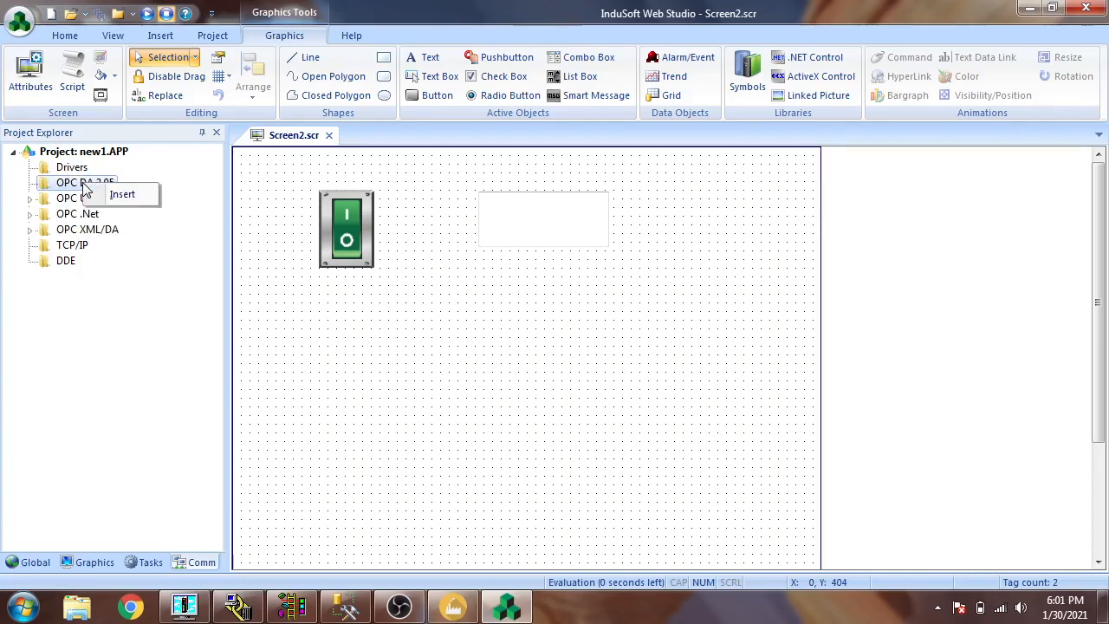
left_click(98, 195)
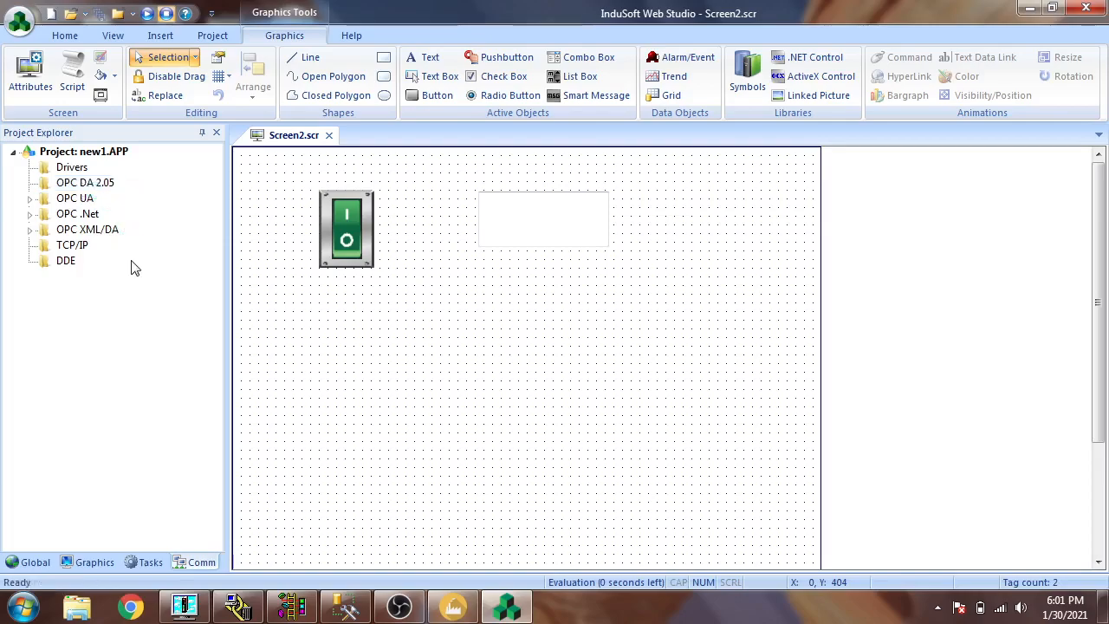
Step: Set the OPC worksheet's remote server to the local workstation found on the network and its server identifier to RSLinx OPC Server
left_click(388, 278)
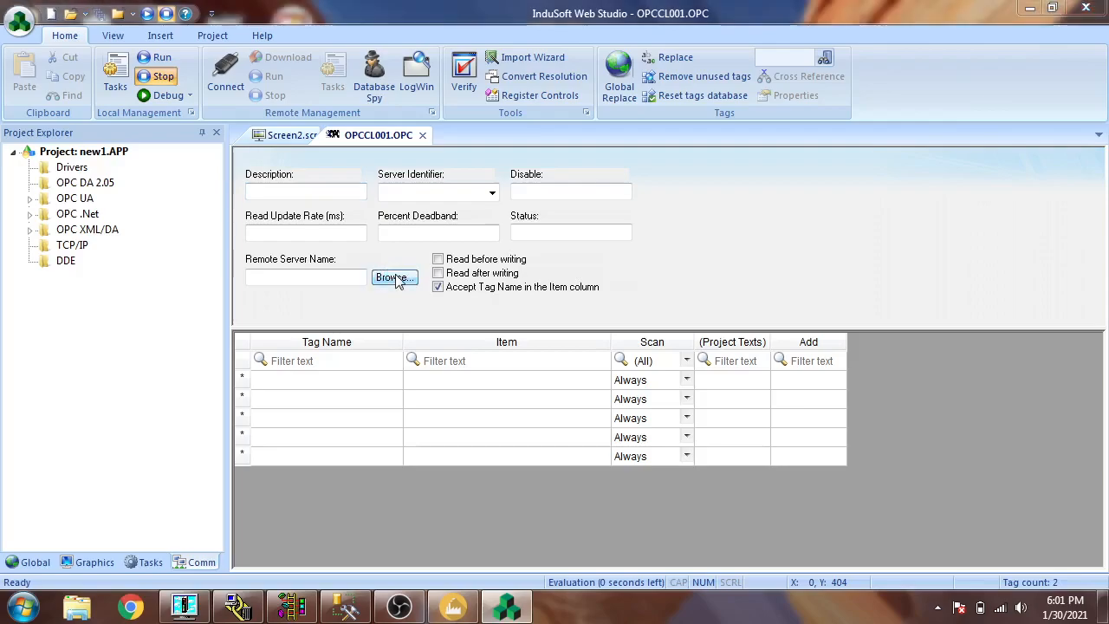
left_click(487, 252)
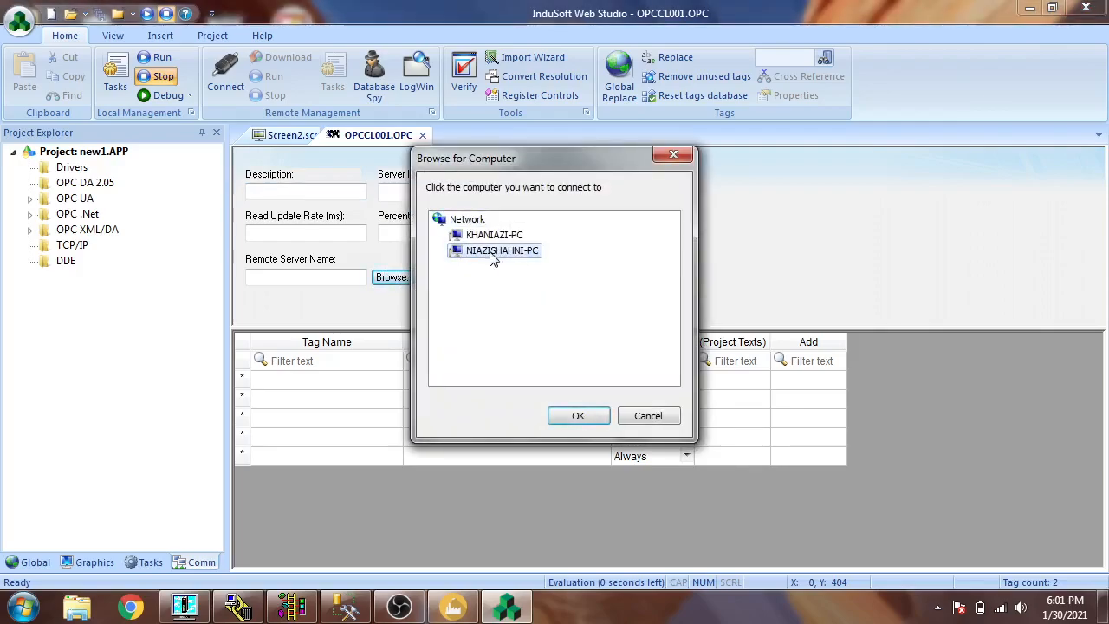
left_click(577, 416)
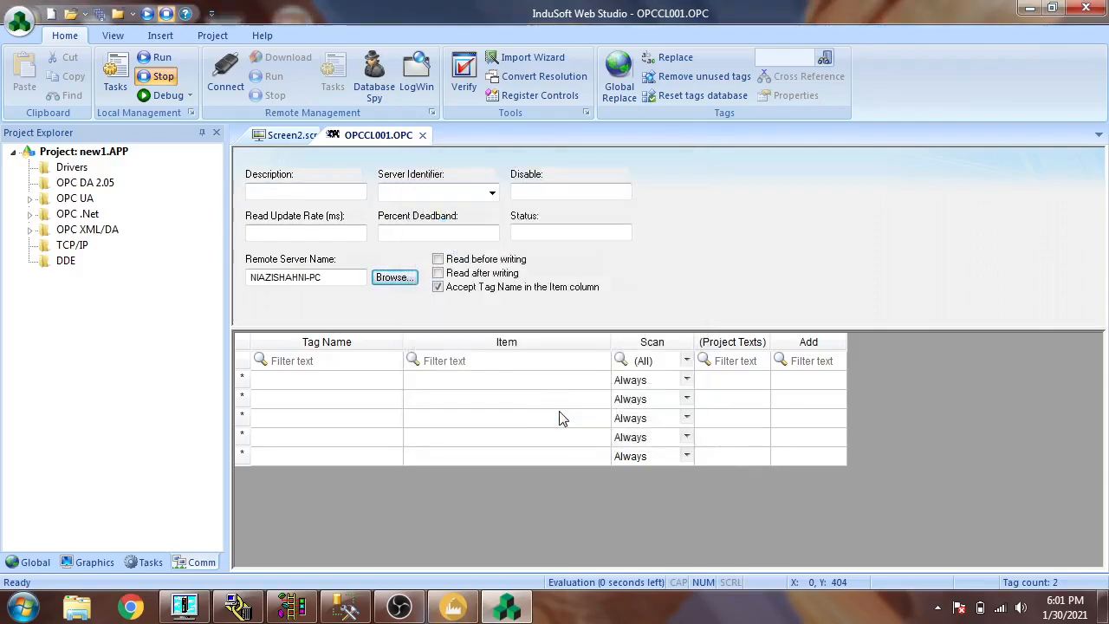
left_click(492, 194)
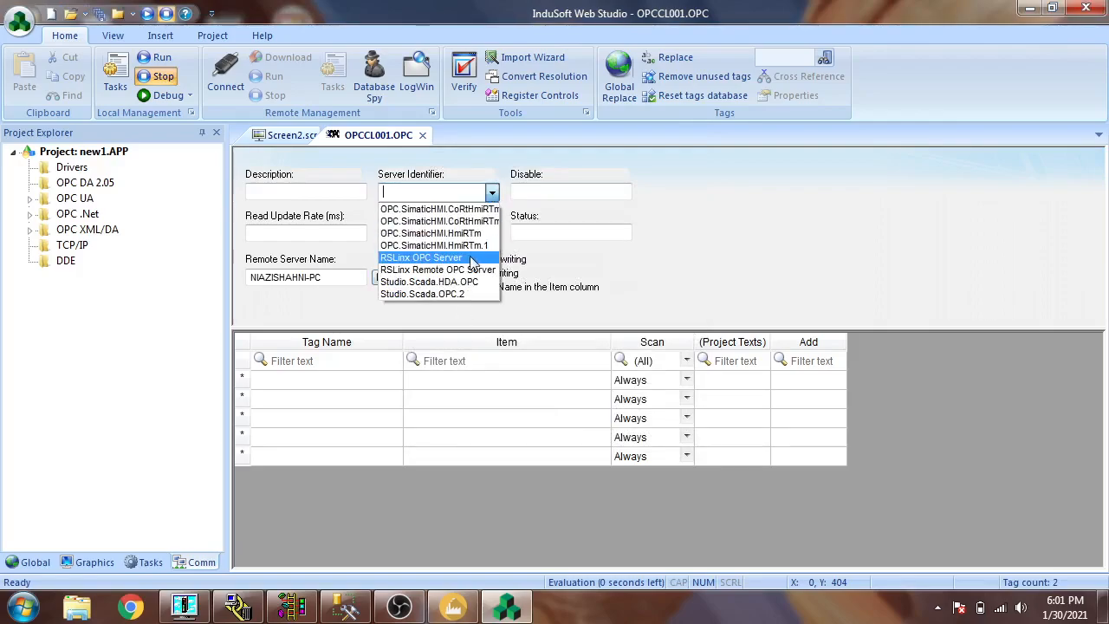
left_click(473, 262)
left_click(481, 234)
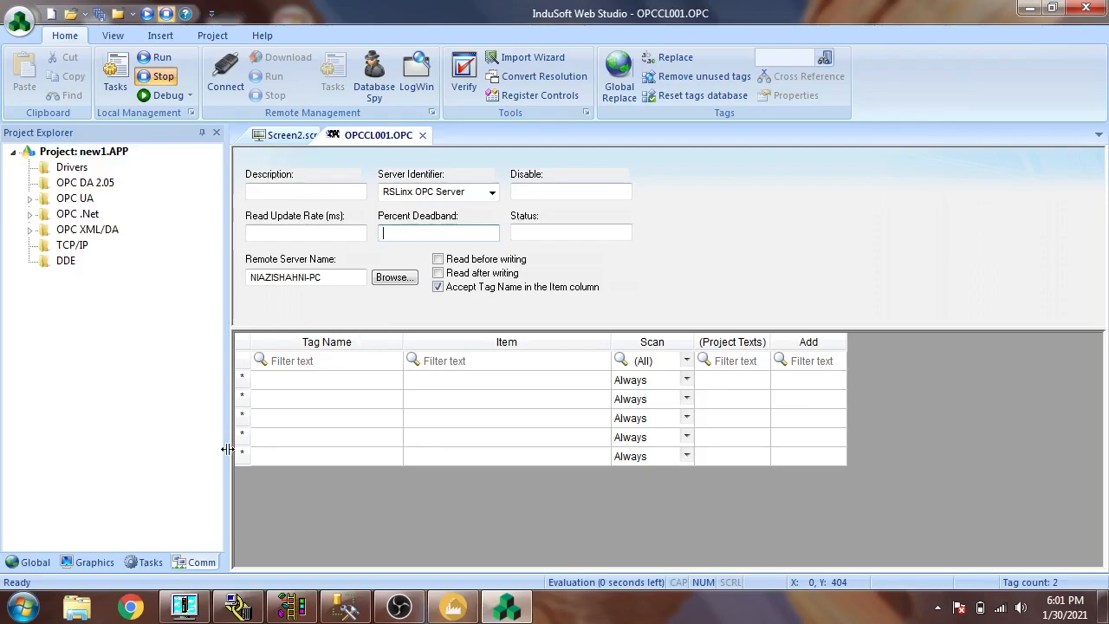
Step: Open the datasheet of the project tags from the global project items
left_click(47, 563)
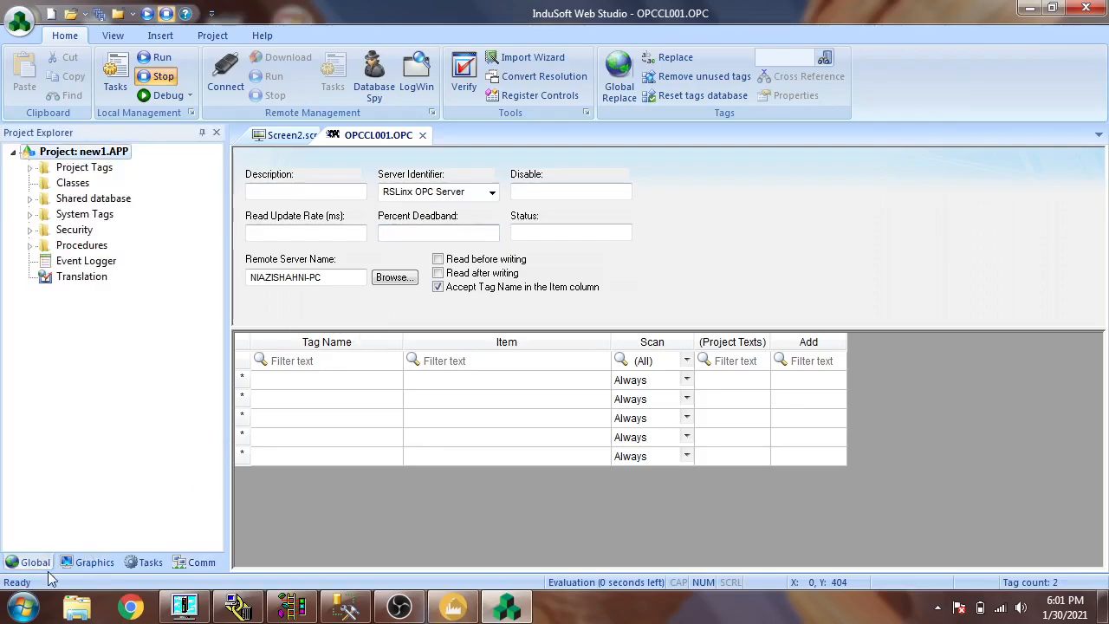
left_click(32, 169)
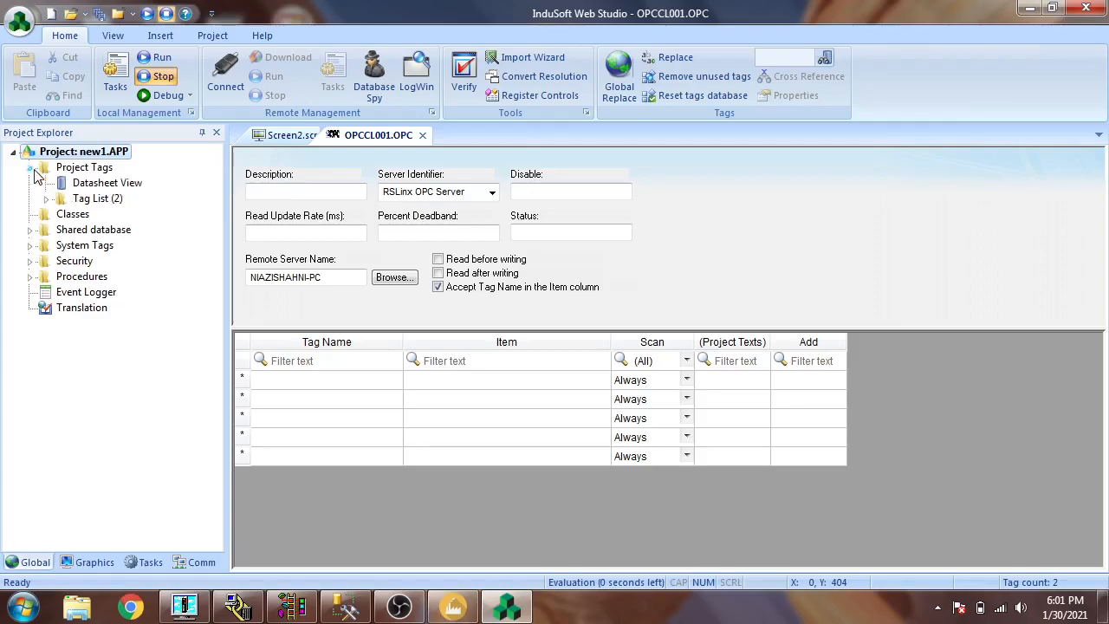
left_click(47, 199)
left_click(84, 201)
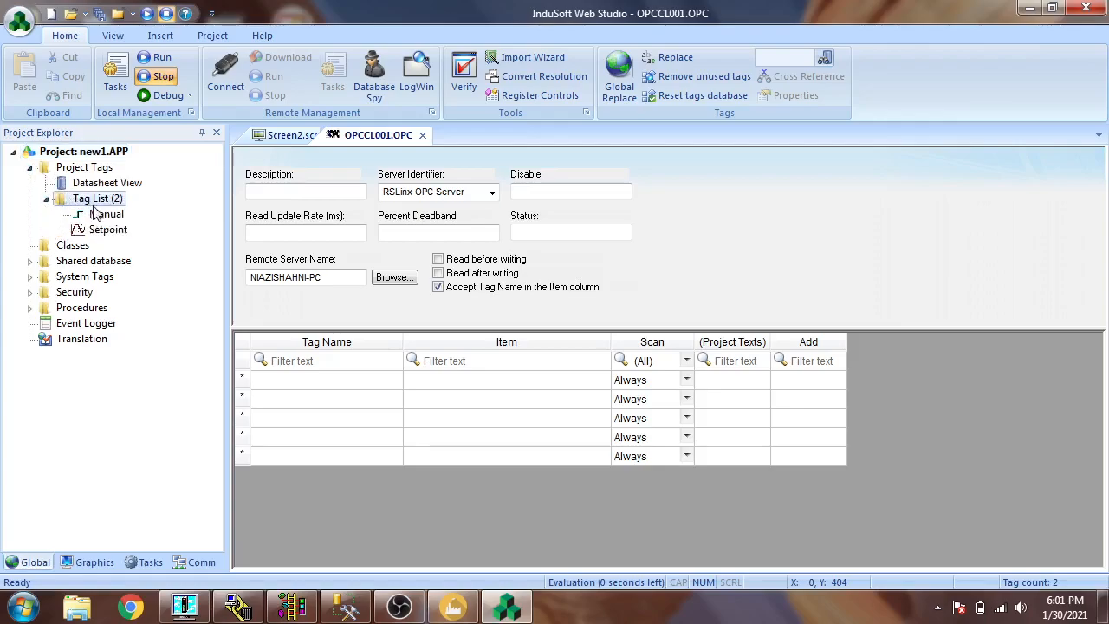
double_click(102, 201)
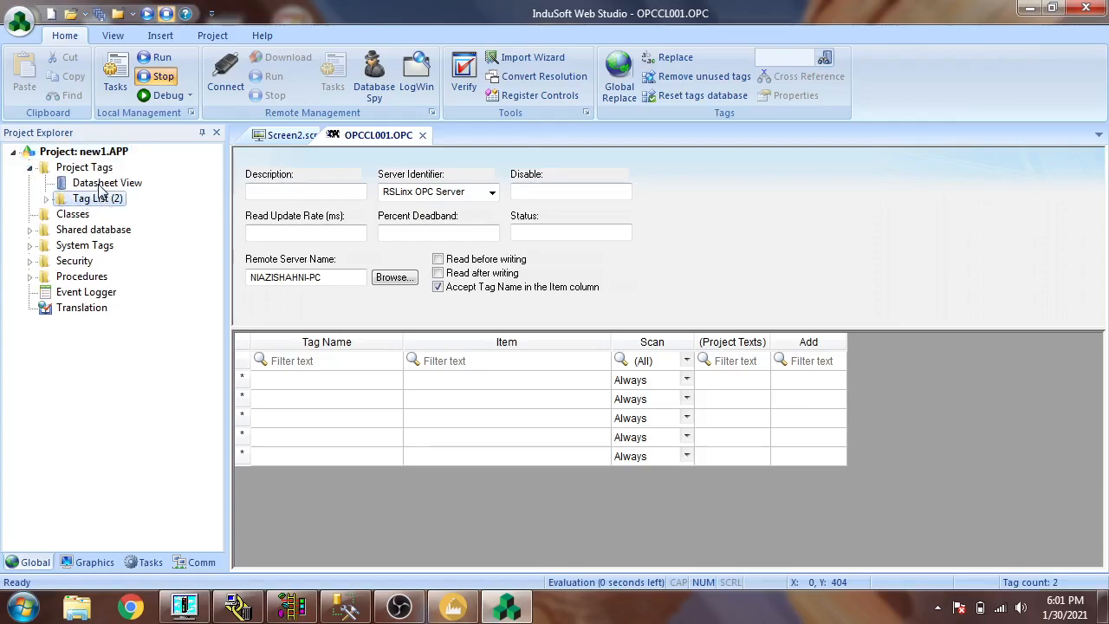
double_click(100, 184)
Step: Delete the existing Setpoint and Manual tags from the project tags datasheet
left_click(251, 215)
right_click(252, 215)
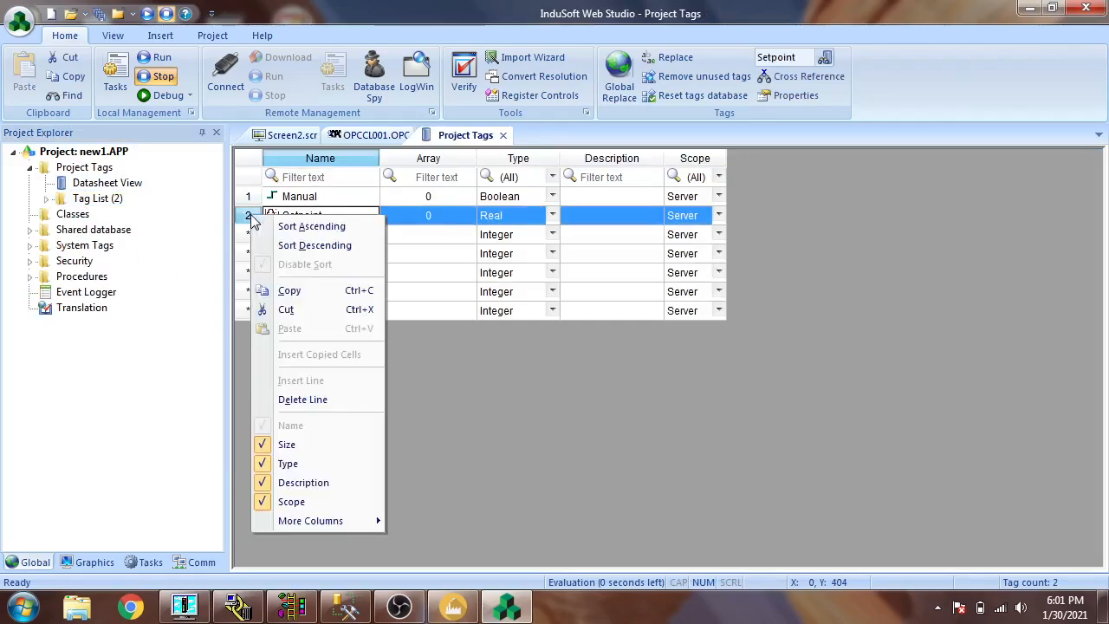
left_click(295, 400)
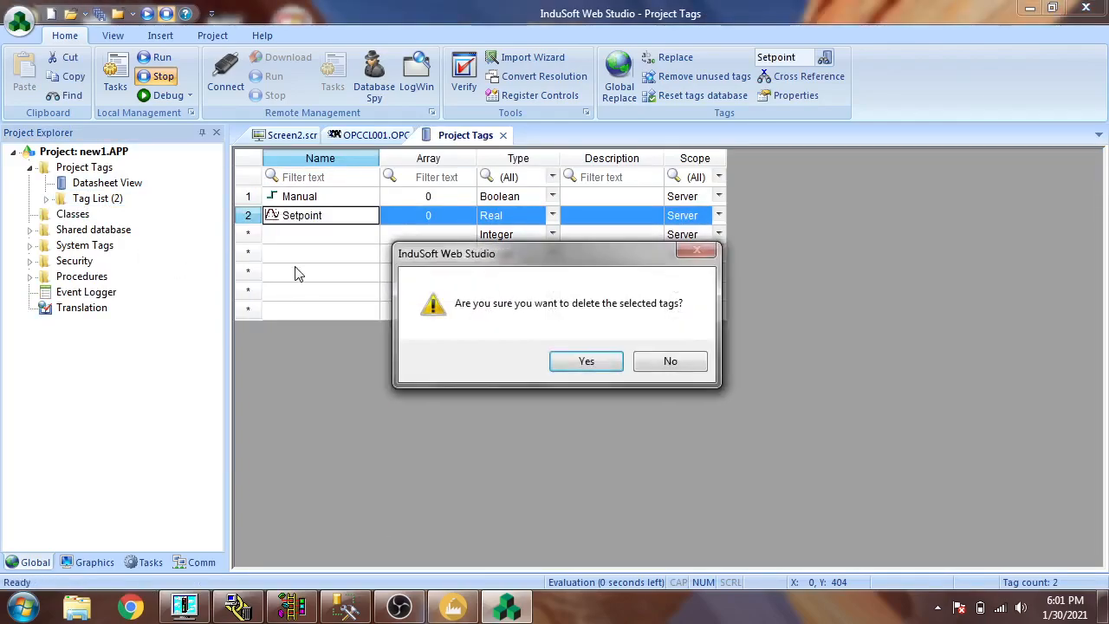
left_click(586, 360)
left_click(250, 197)
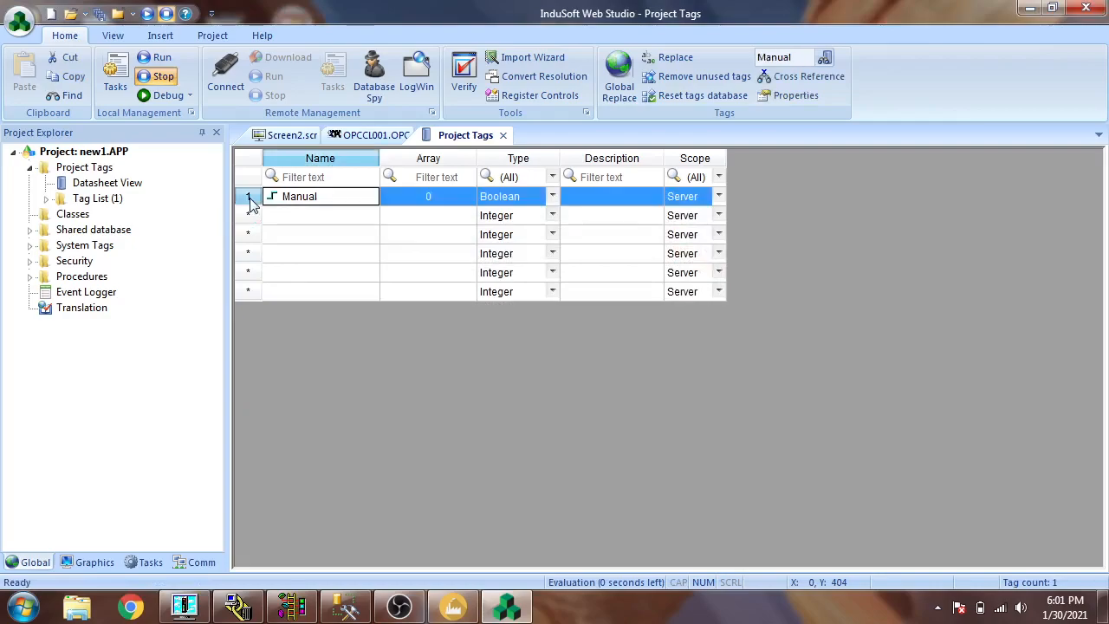
right_click(251, 200)
left_click(301, 382)
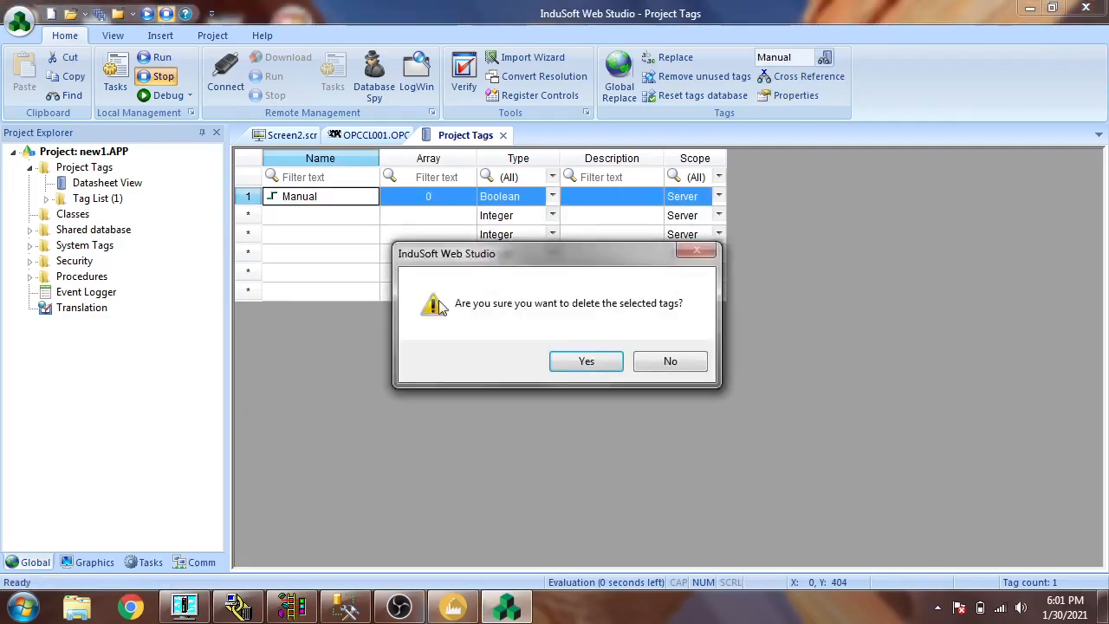
left_click(598, 366)
Step: Create a new project tag named MANUAL with the Boolean type
left_click(345, 197)
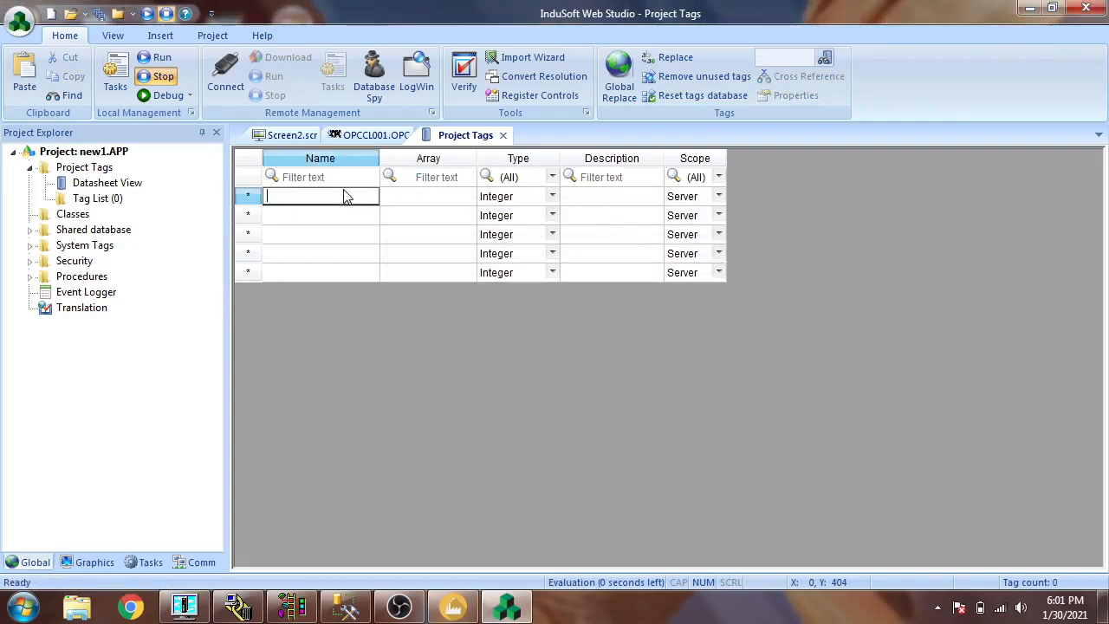
right_click(115, 203)
left_click(169, 212)
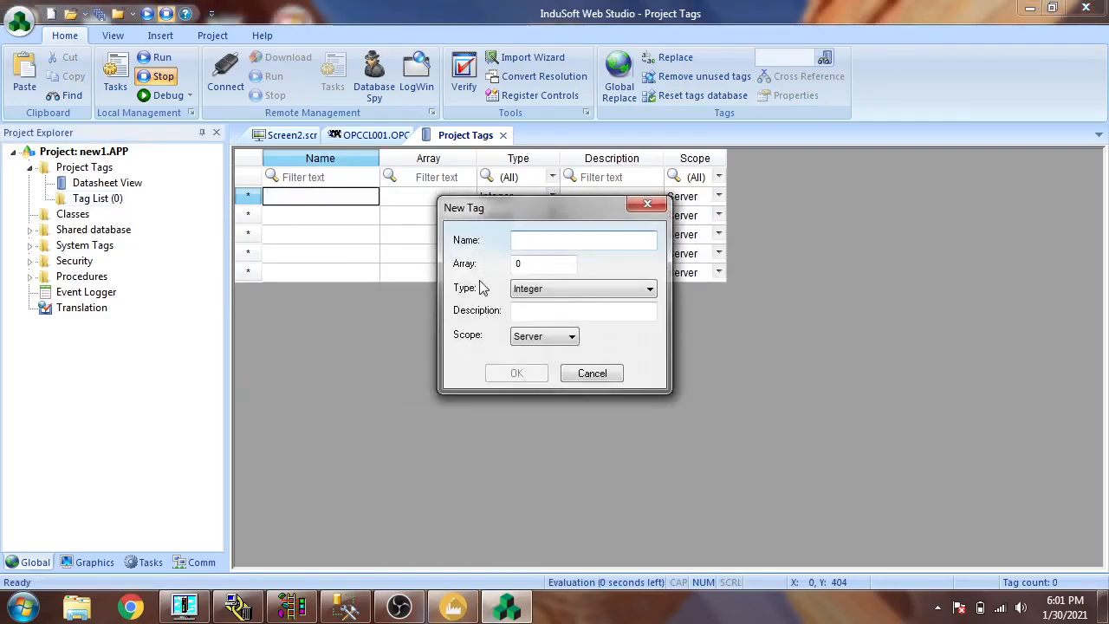
type("MANUAL")
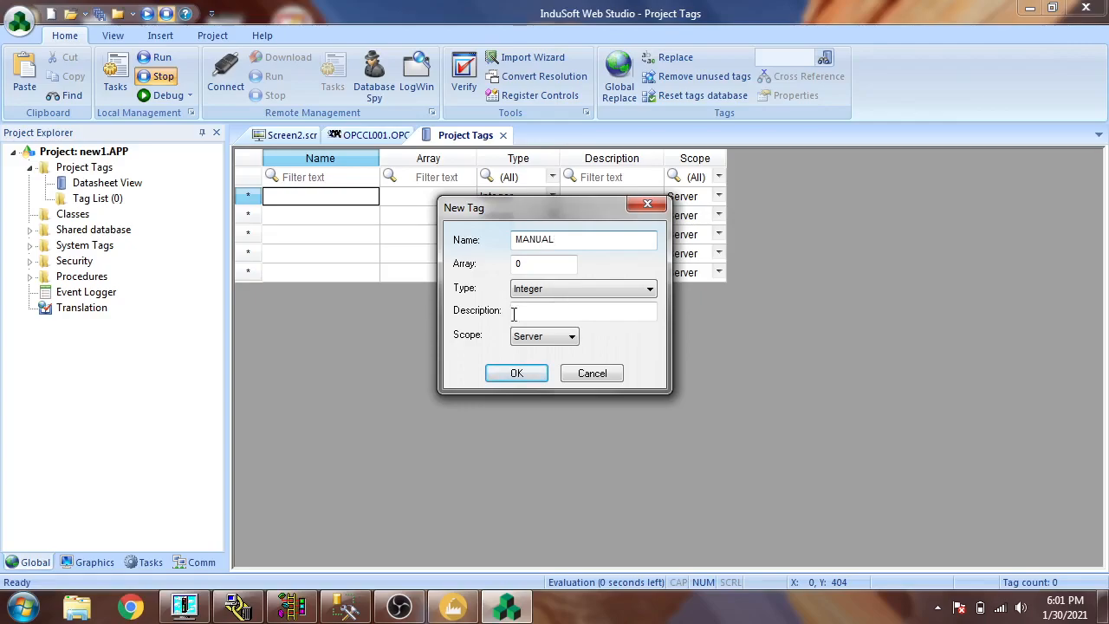
left_click(549, 295)
left_click(555, 303)
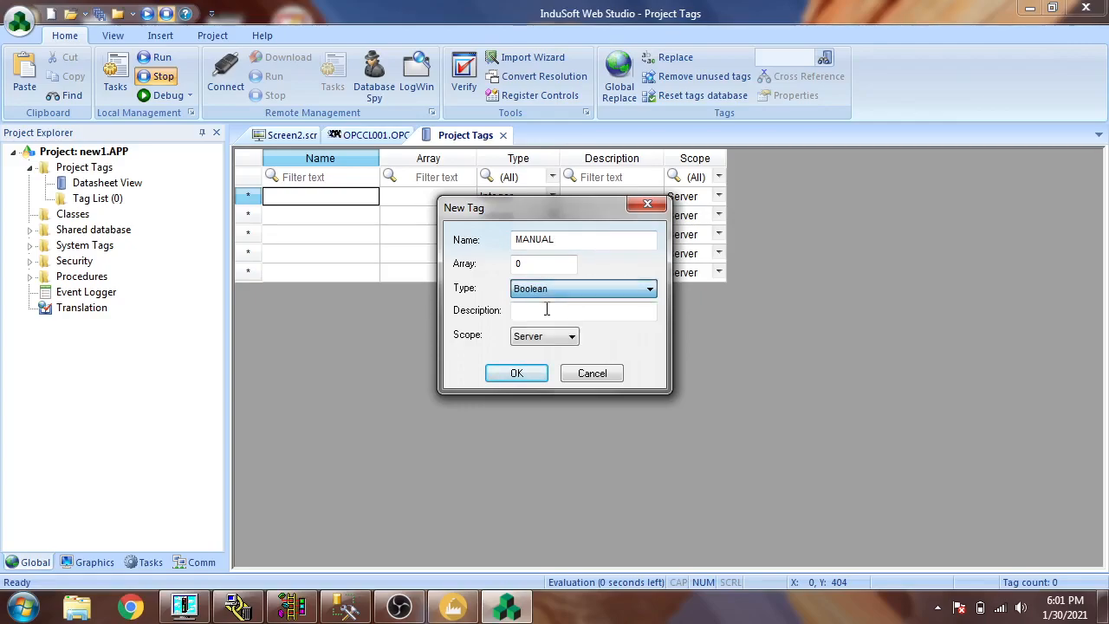
left_click(520, 373)
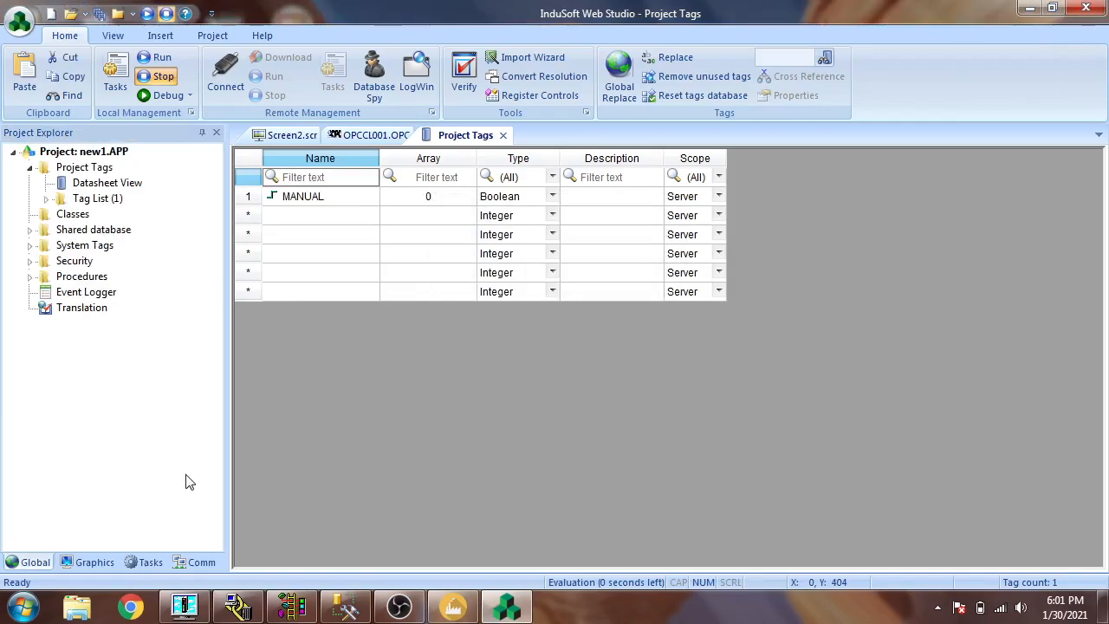
Step: Check the MANUAL contact and the SETPOINT comparison in rung 0000 of the RSLogix 500 Pro ladder program
left_click(291, 606)
left_click(548, 325)
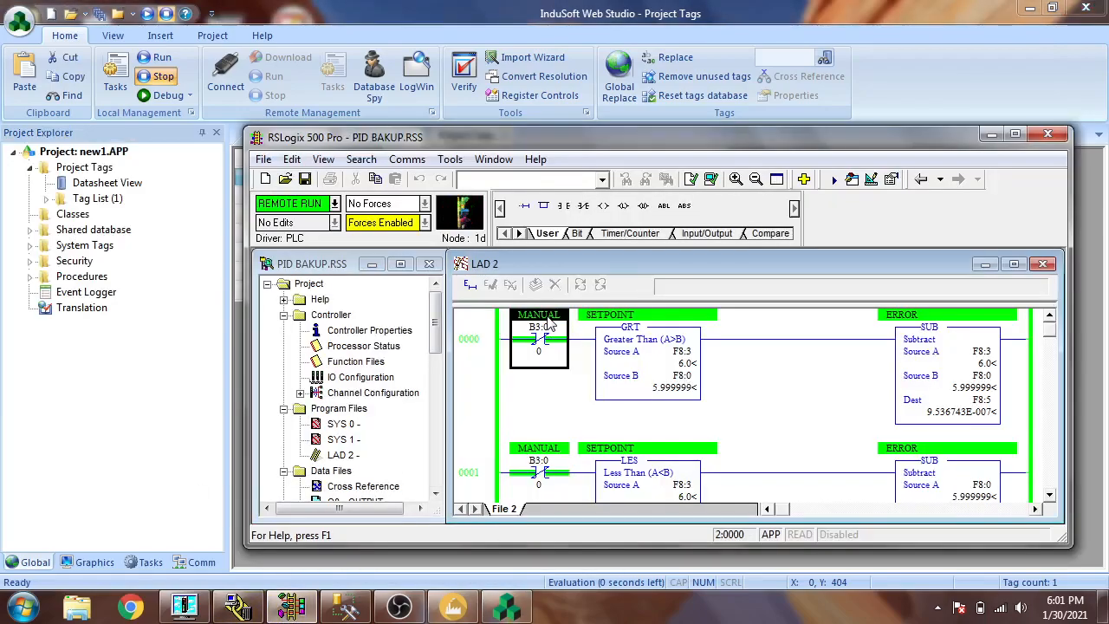
left_click(630, 322)
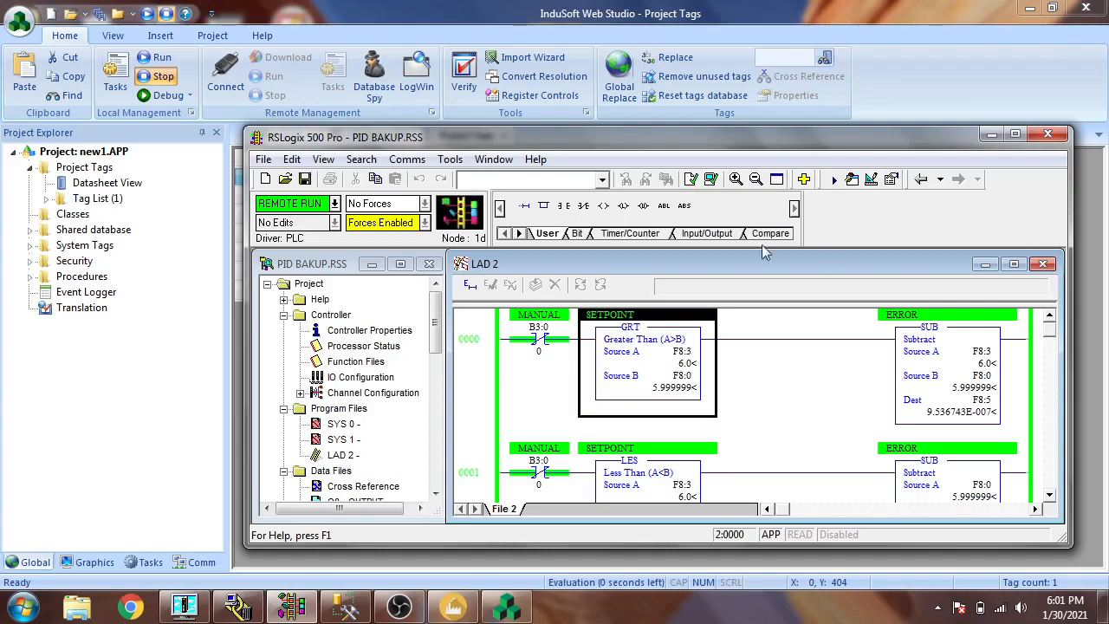
left_click(991, 136)
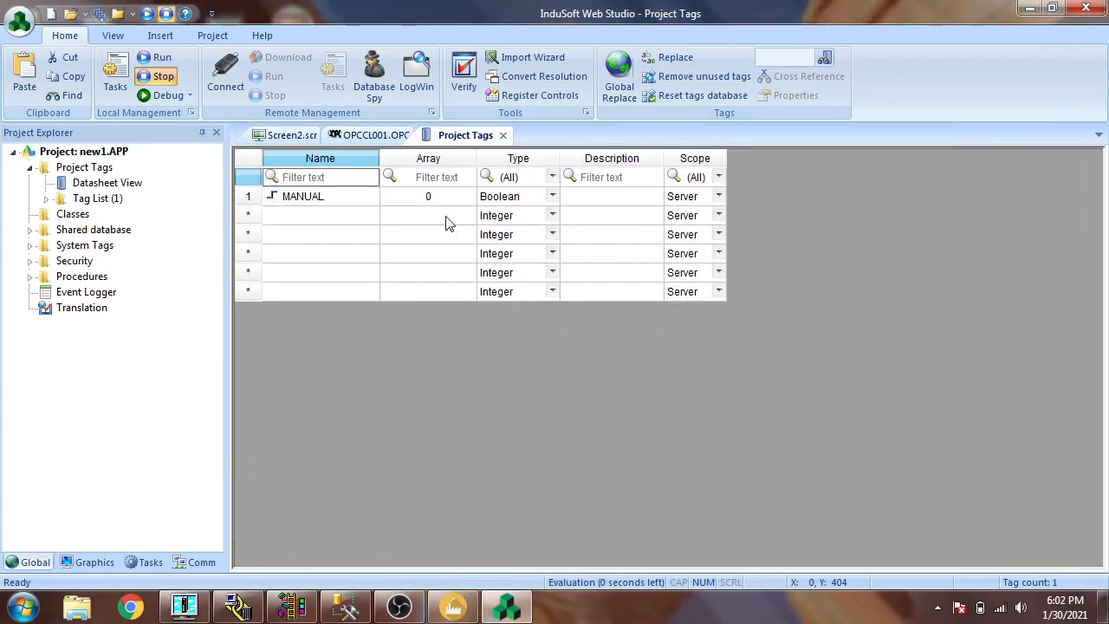
Step: Create a new project tag named SETPOINT with the Real type
left_click(354, 216)
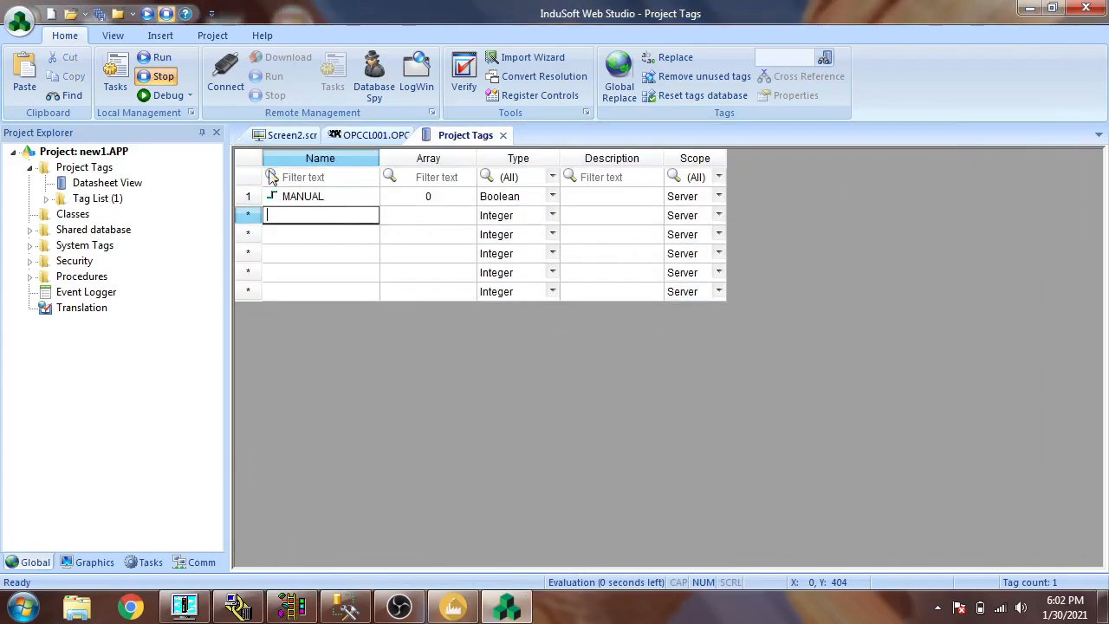
right_click(113, 200)
left_click(160, 211)
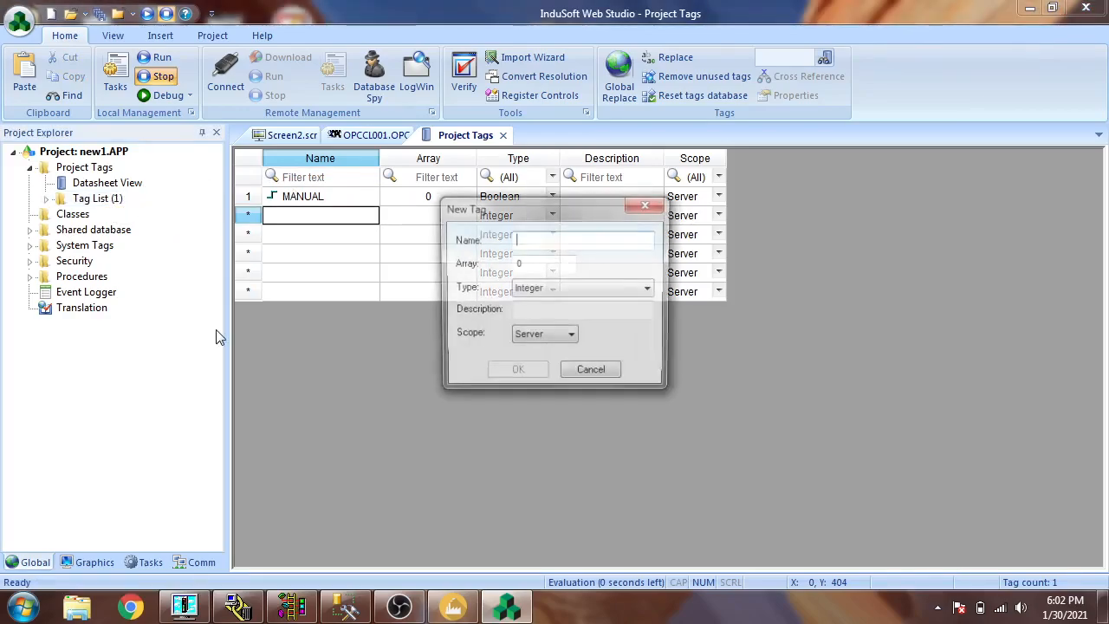
type("SETPOINT")
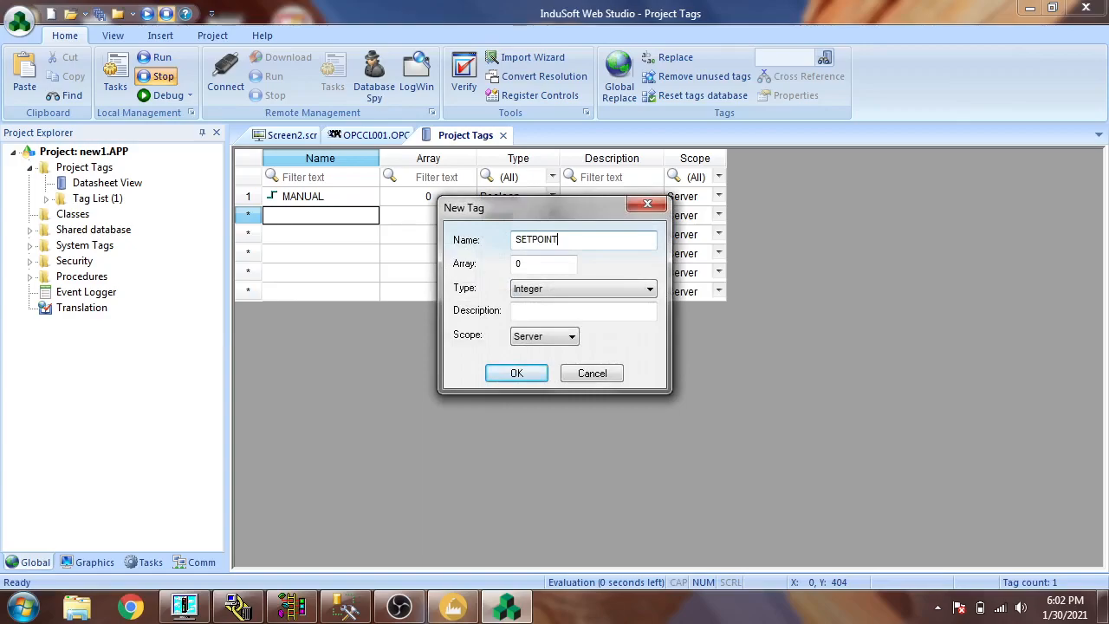
left_click(543, 292)
left_click(542, 331)
left_click(517, 373)
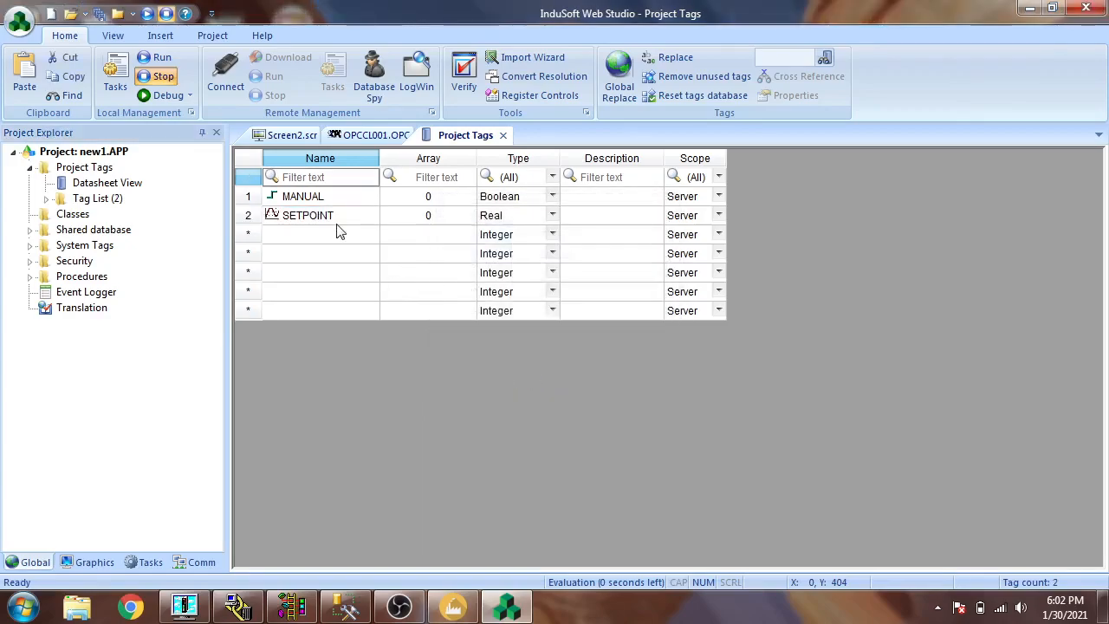
Step: Save the OPC sheet as sheet number 1 and add the MANUAL and SETPOINT tags to its tag rows
left_click(100, 15)
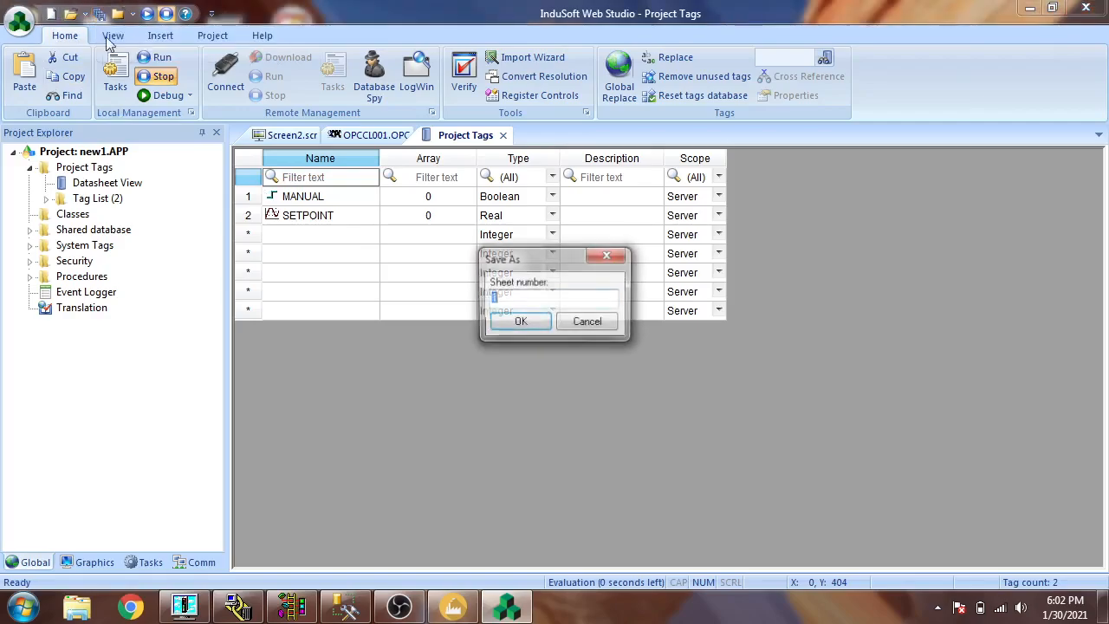
left_click(517, 323)
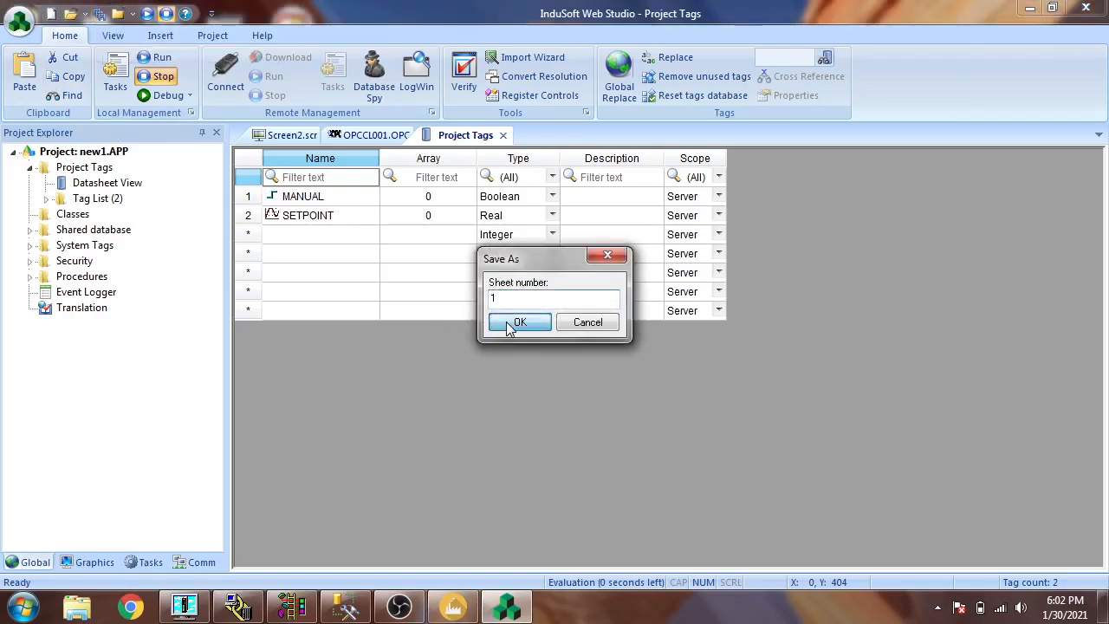
left_click(369, 137)
double_click(367, 389)
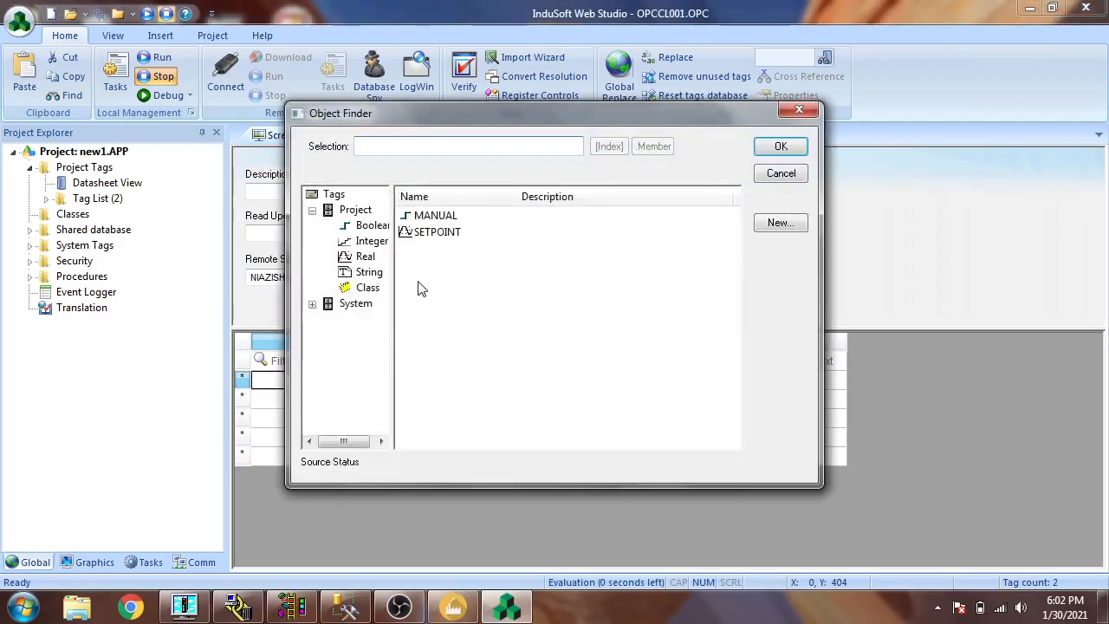
double_click(442, 216)
double_click(342, 398)
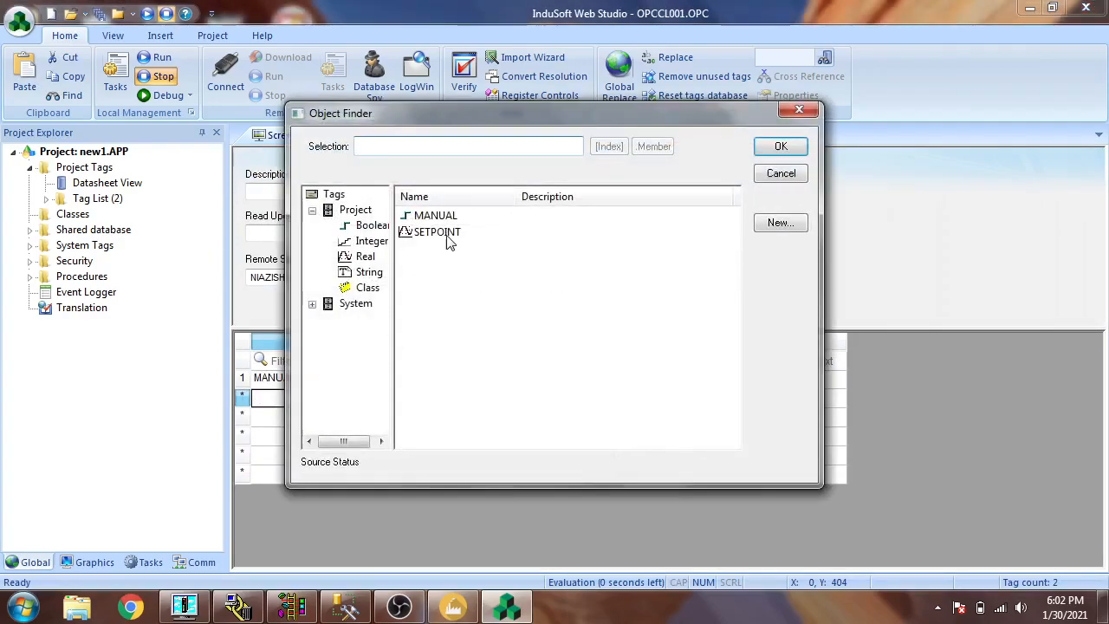
double_click(440, 232)
Step: Browse the RSLinx OPC items for the MANUAL row and check the SETPOINT address in RSLogix 500 Pro's F8 float data file
left_click(462, 383)
double_click(462, 384)
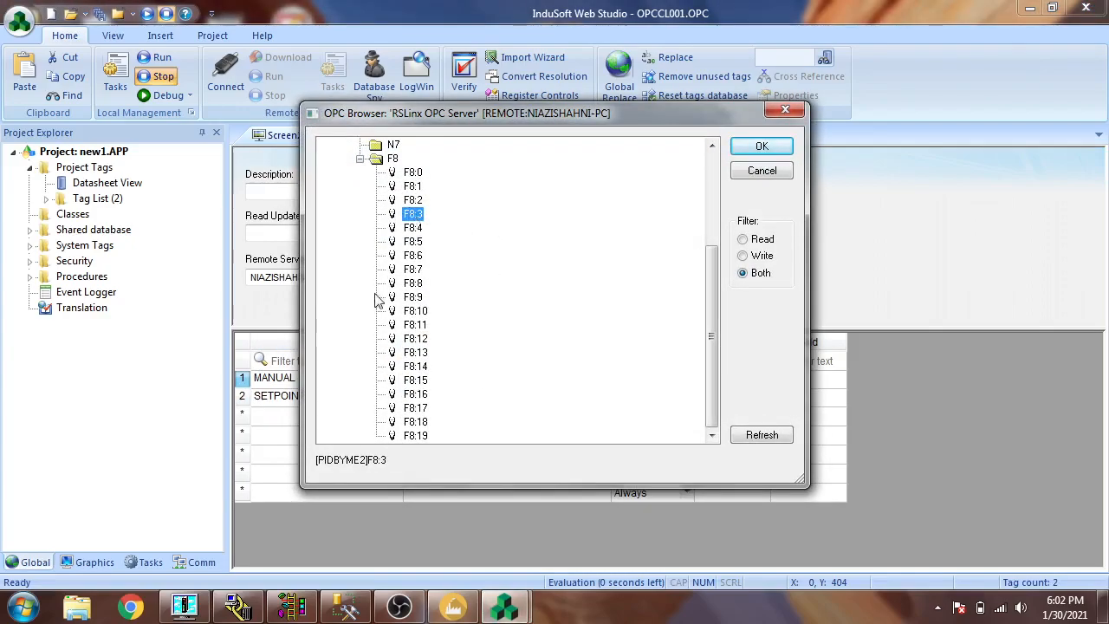
left_click(292, 607)
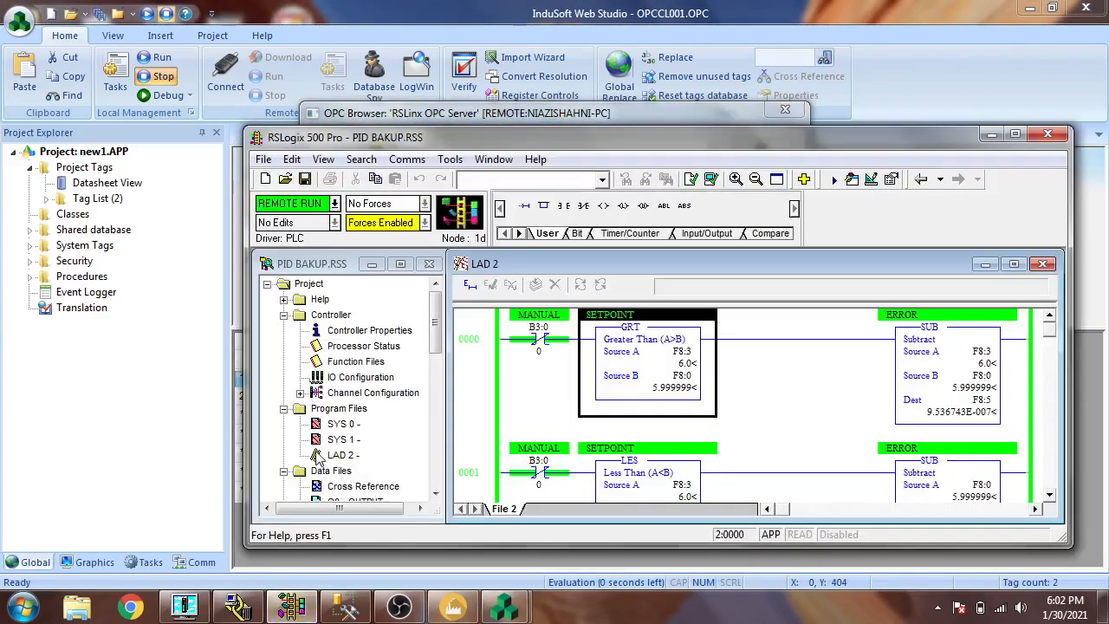
left_click_drag(438, 336, 436, 390)
left_click(367, 300)
double_click(370, 303)
left_click(685, 344)
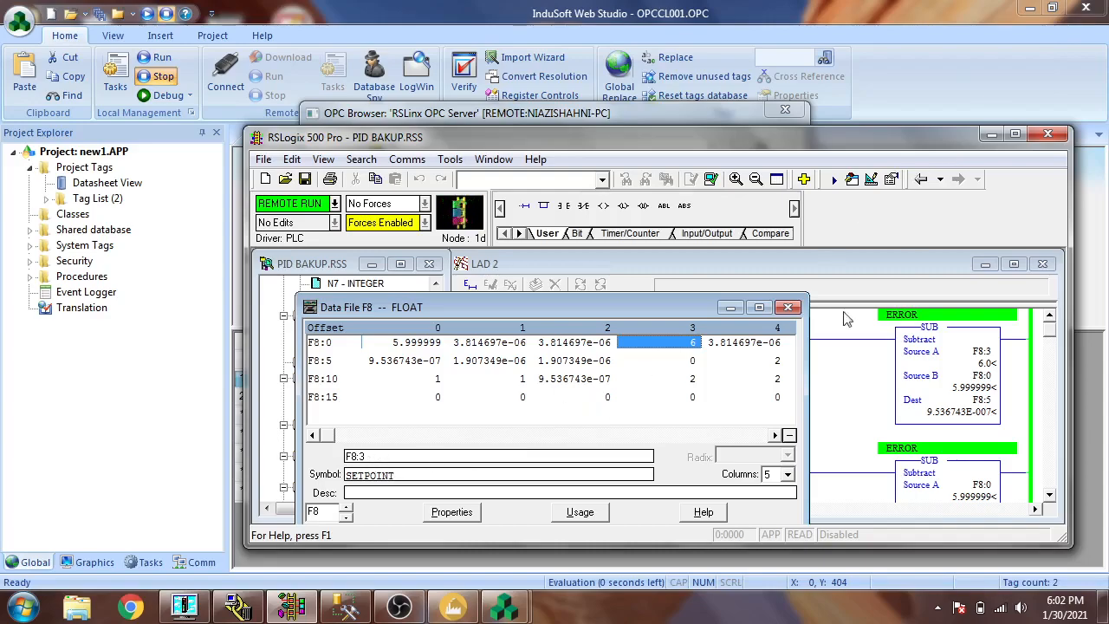
left_click(788, 306)
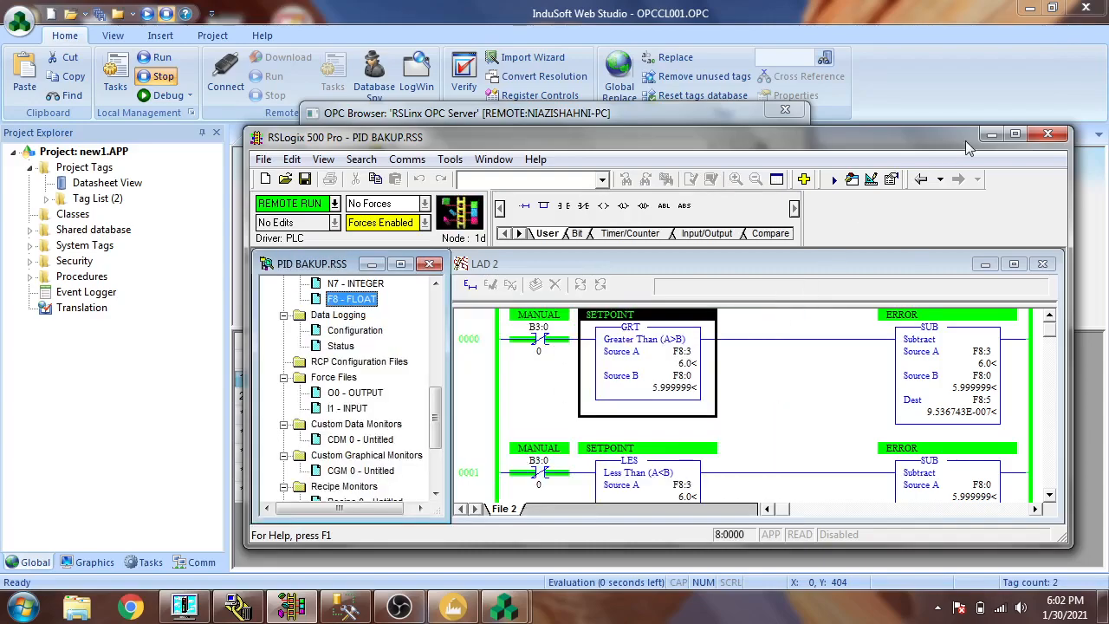
left_click(990, 133)
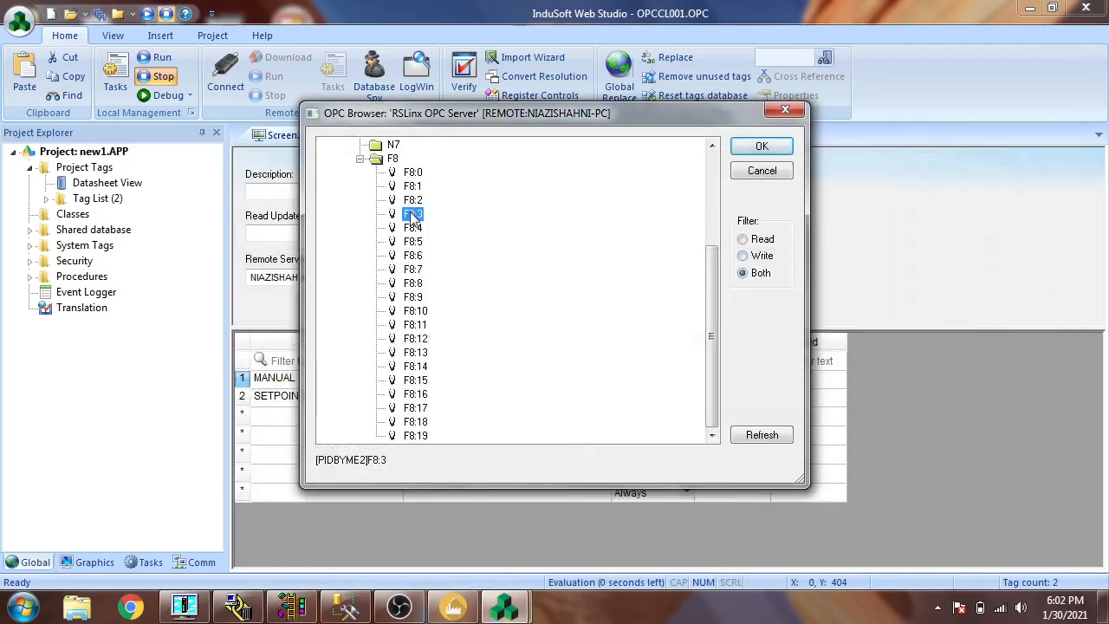
Step: Try assigning the [PIDBYME2]F8:3 item to the MANUAL tag, and clear that item again
left_click(744, 149)
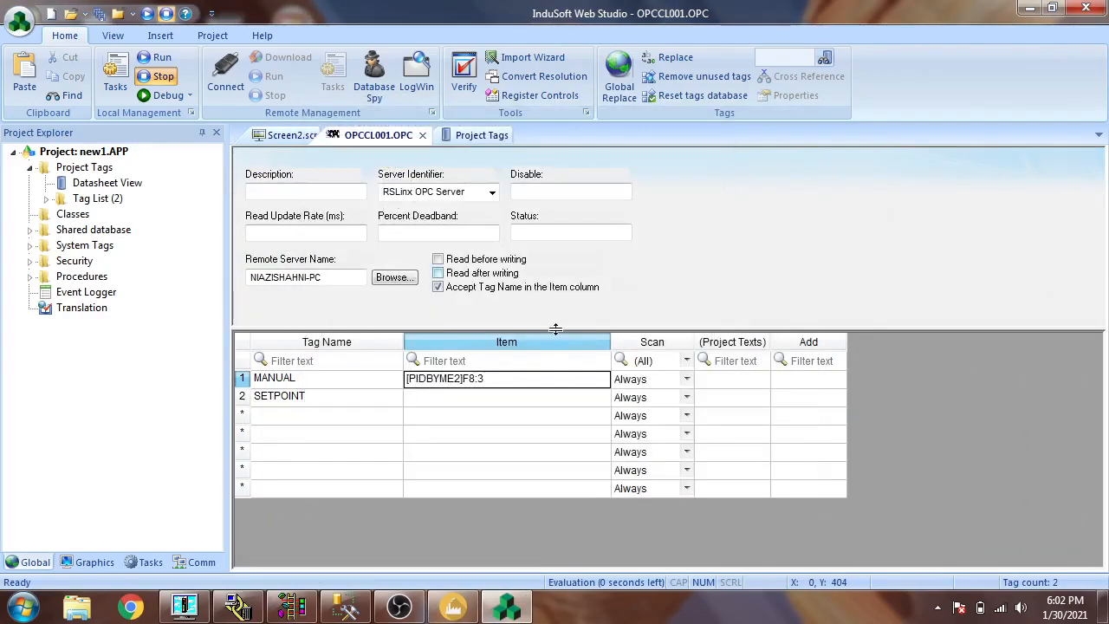
double_click(462, 386)
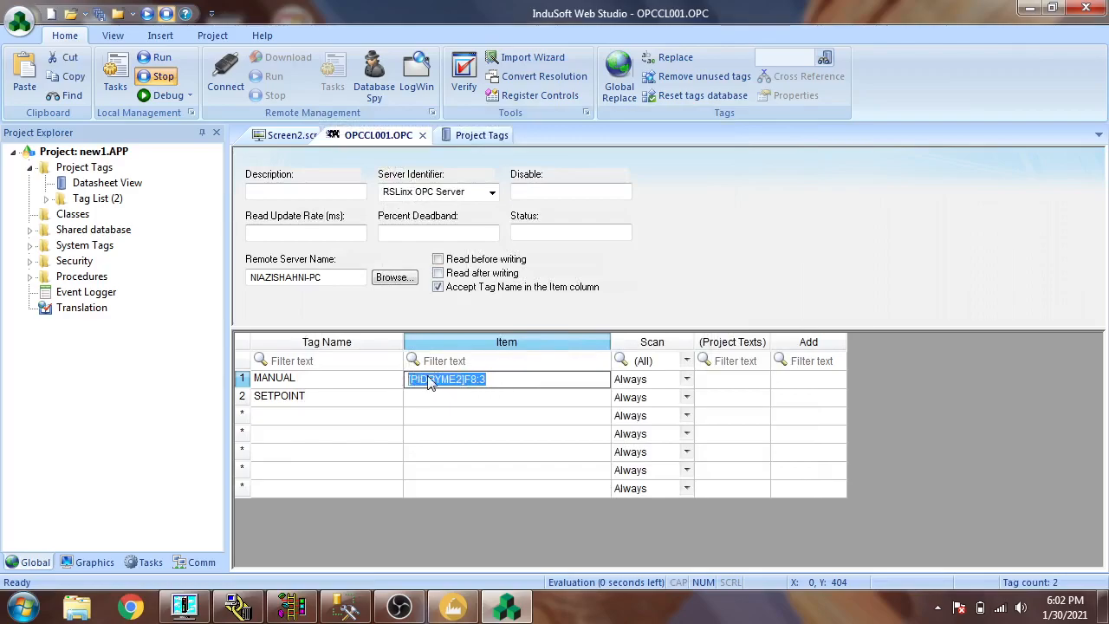
key("Delete")
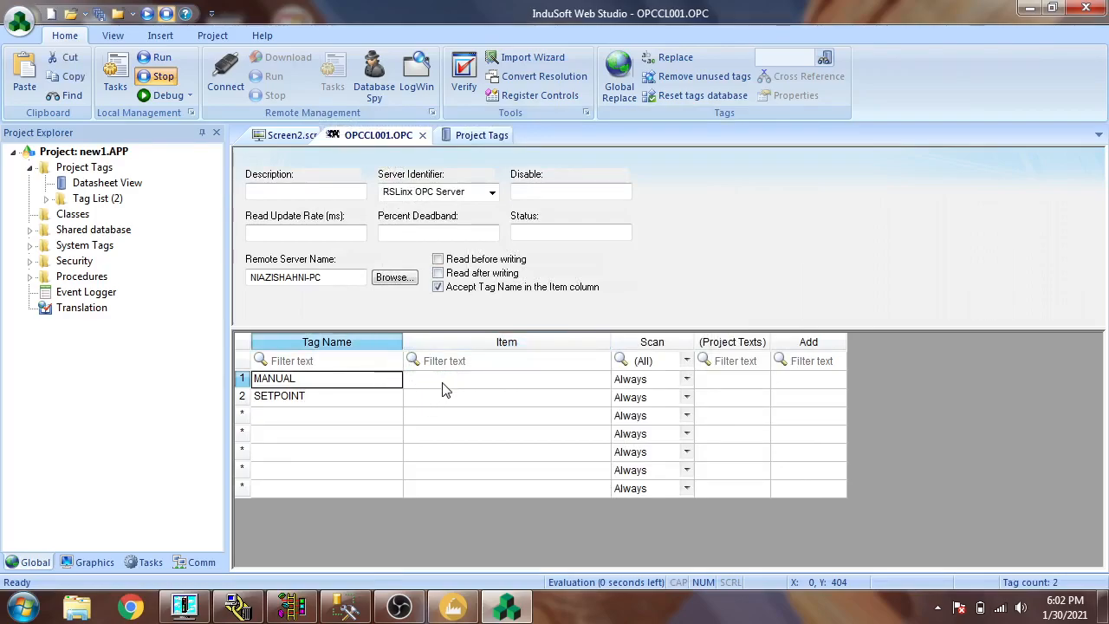
Step: Assign the OPC item [PIDBYME2]B3:0/0 to the MANUAL tag, checking the MANUAL contact's bit address in RSLogix 500 Pro
double_click(442, 385)
left_click(359, 160)
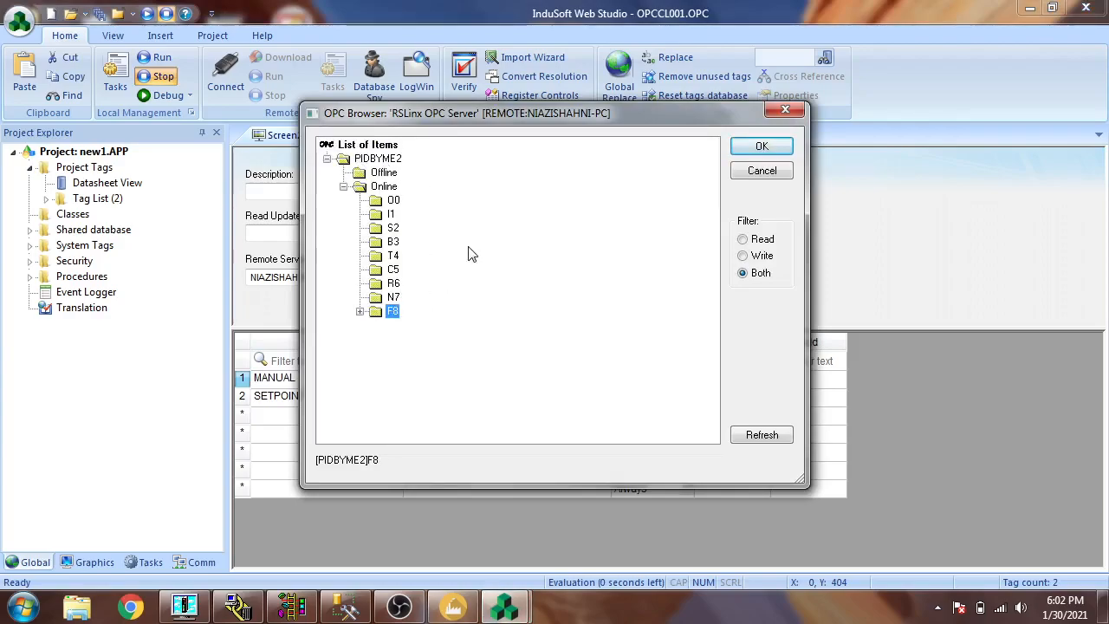
left_click(390, 243)
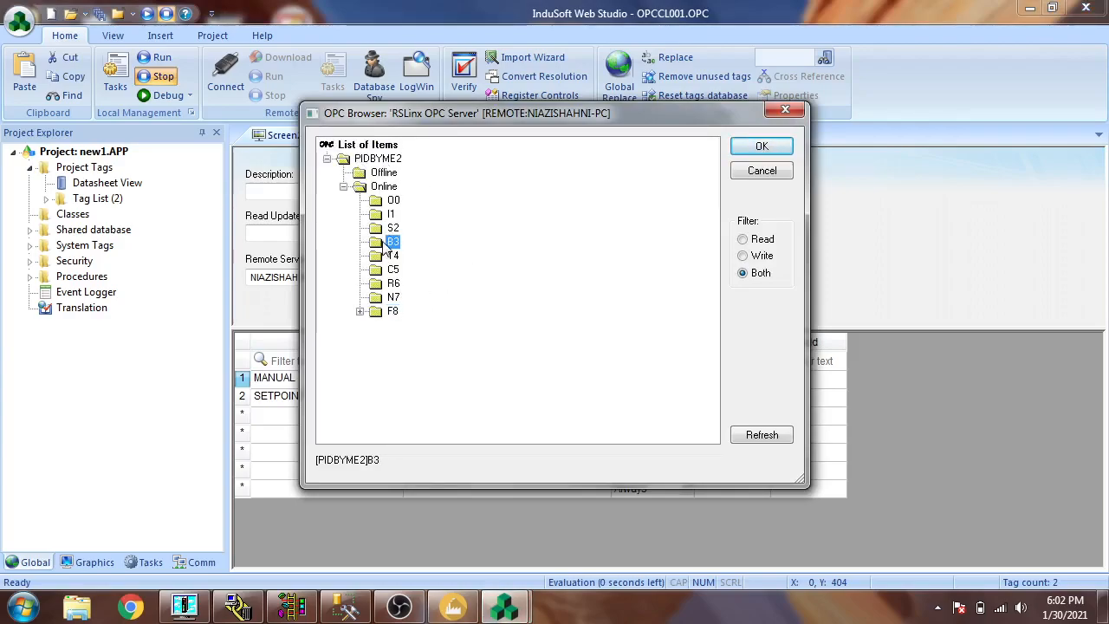
double_click(387, 245)
double_click(409, 255)
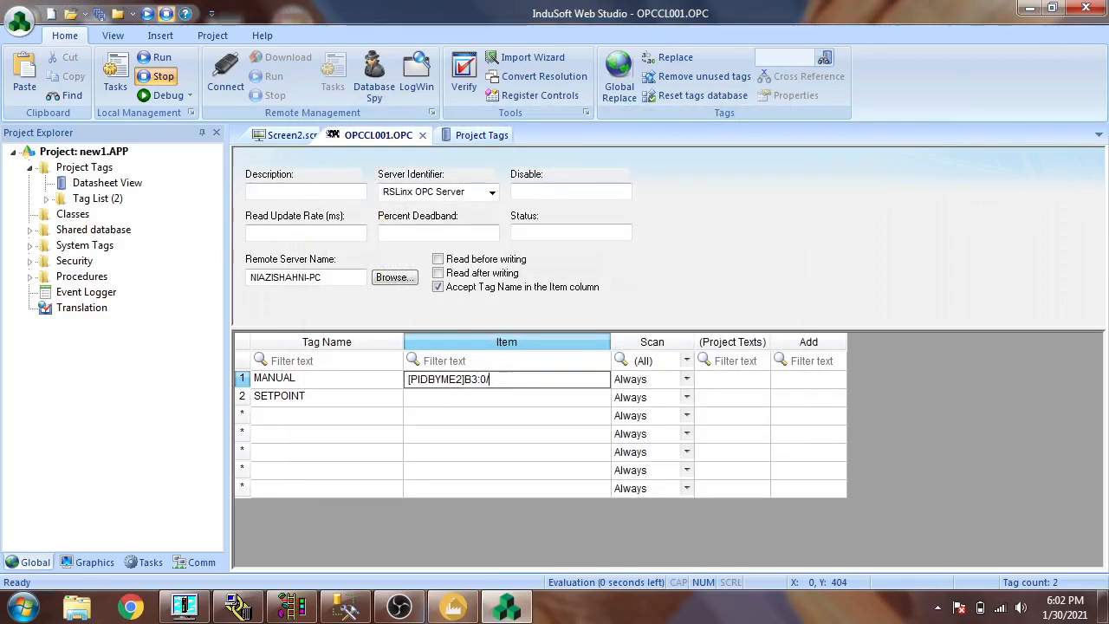
left_click(292, 606)
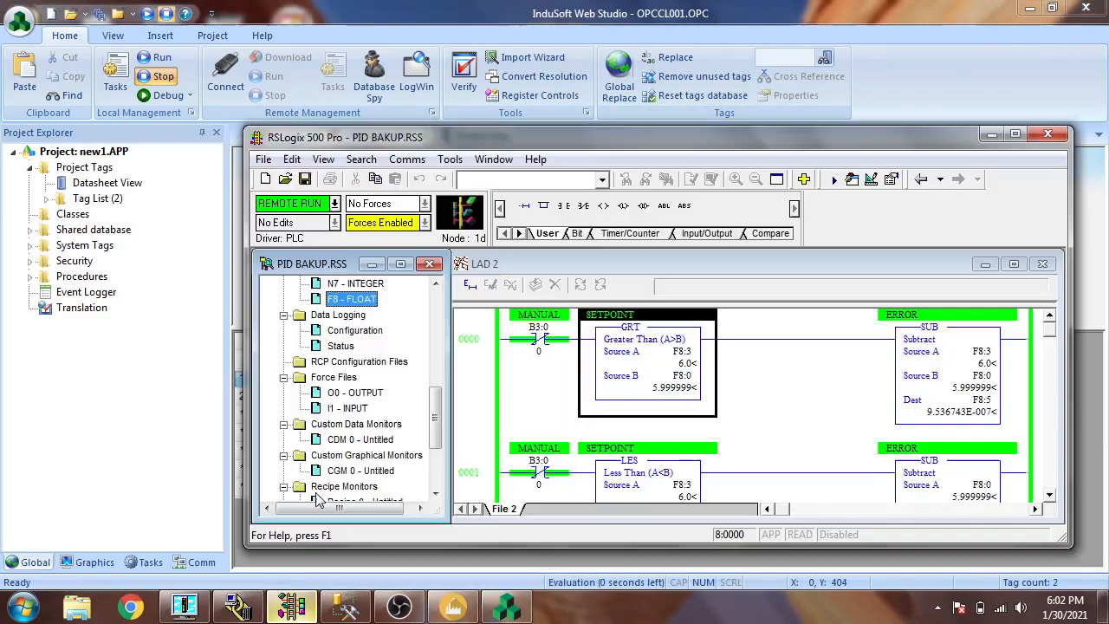
left_click(544, 338)
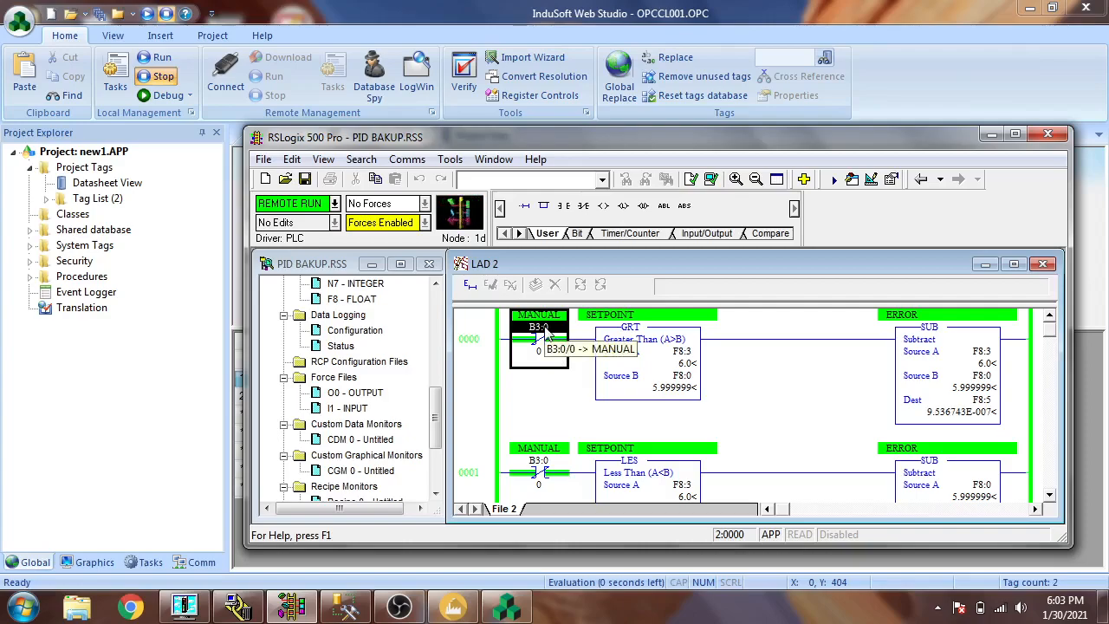
left_click(993, 133)
Step: Assign the OPC item [PIDBYME2]F8:3 to the SETPOINT tag and close the OPC sheet and the project tags datasheet
double_click(501, 397)
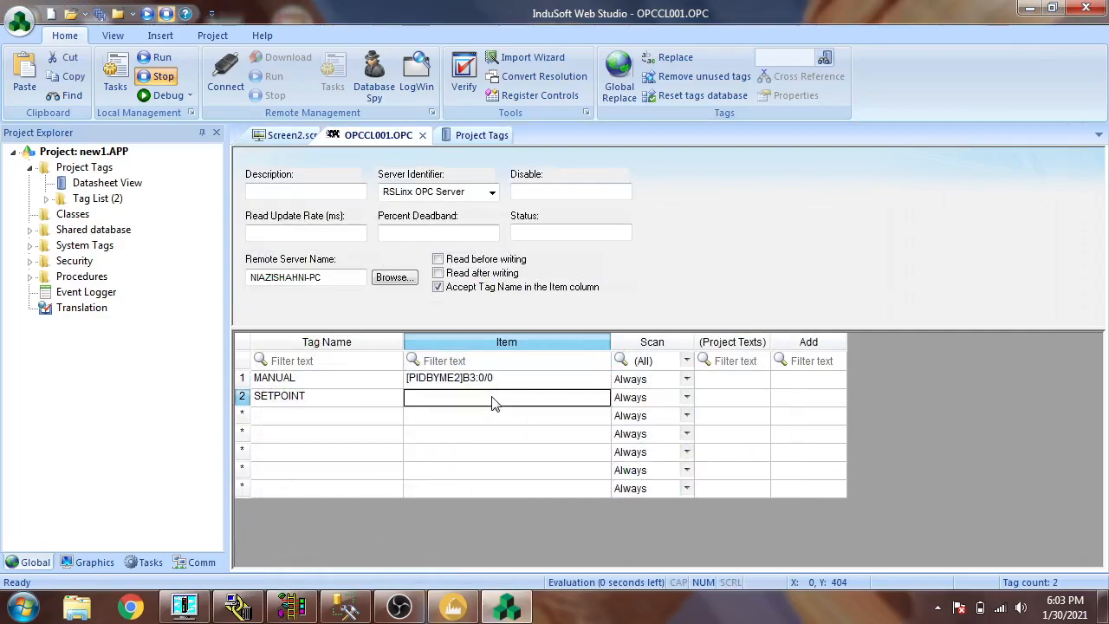
left_click(361, 243)
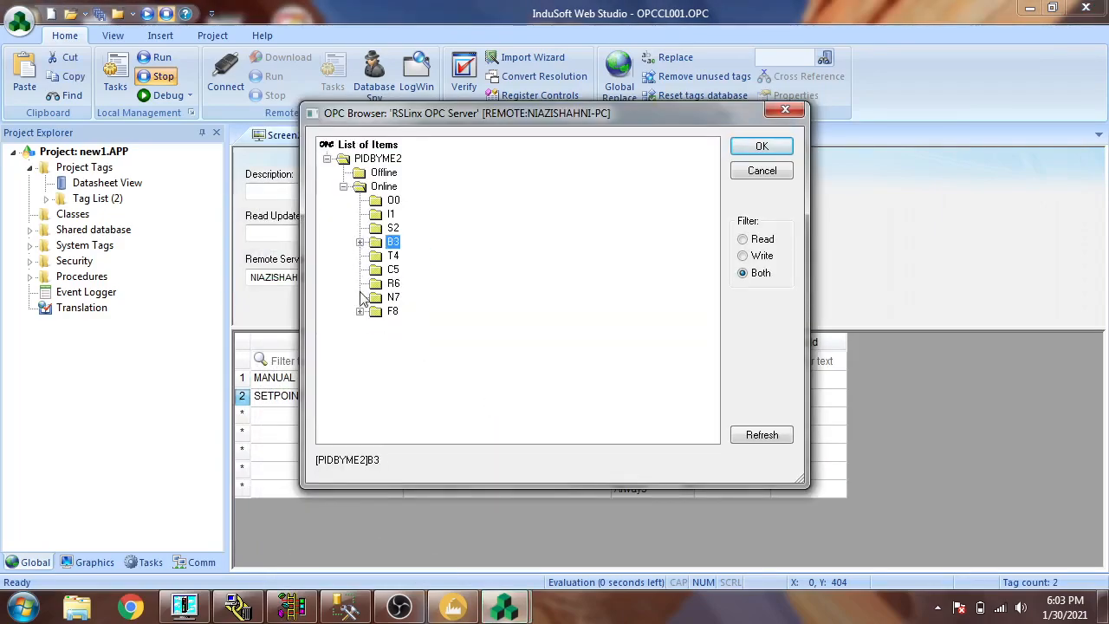
left_click(360, 312)
double_click(413, 214)
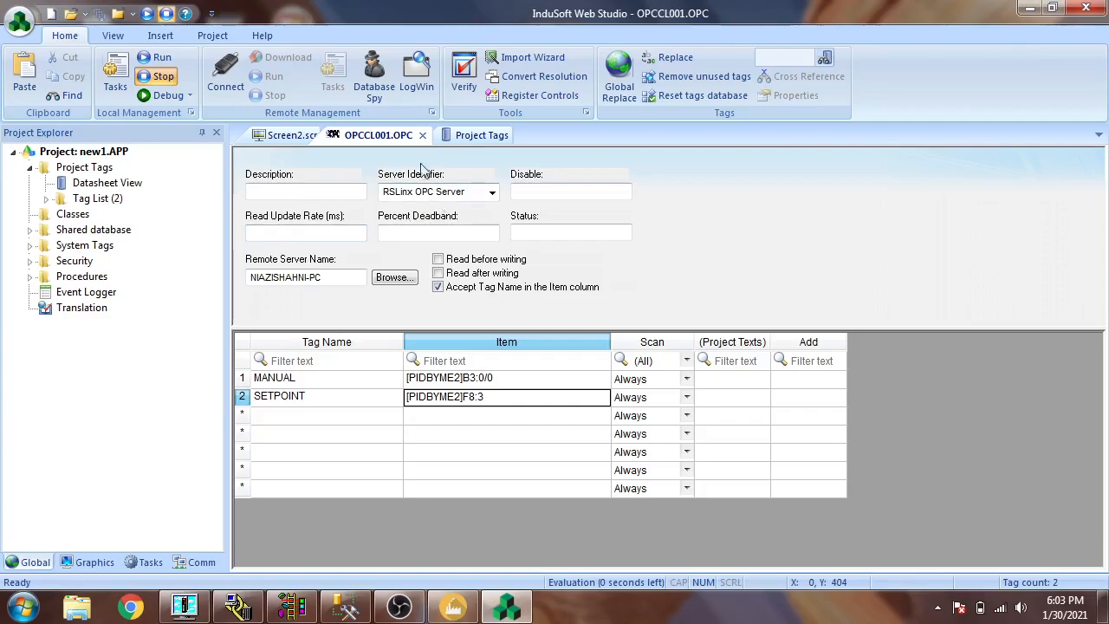
left_click(423, 136)
left_click(408, 135)
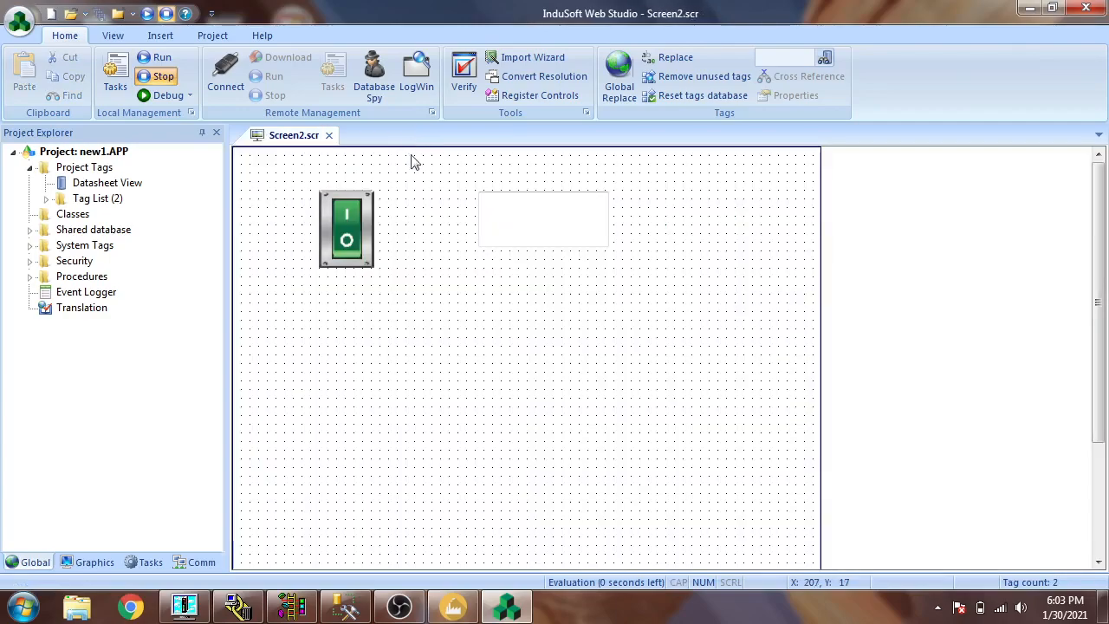
Step: Delete the existing green rocker switch and the empty text box from Screen2
left_click(356, 224)
double_click(358, 227)
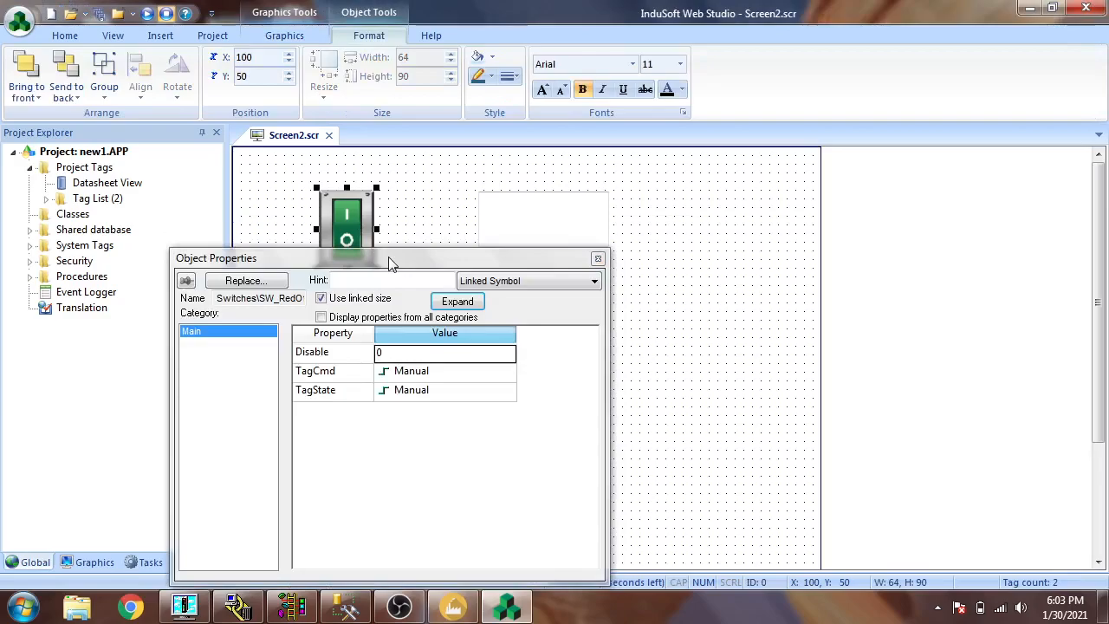
left_click(597, 259)
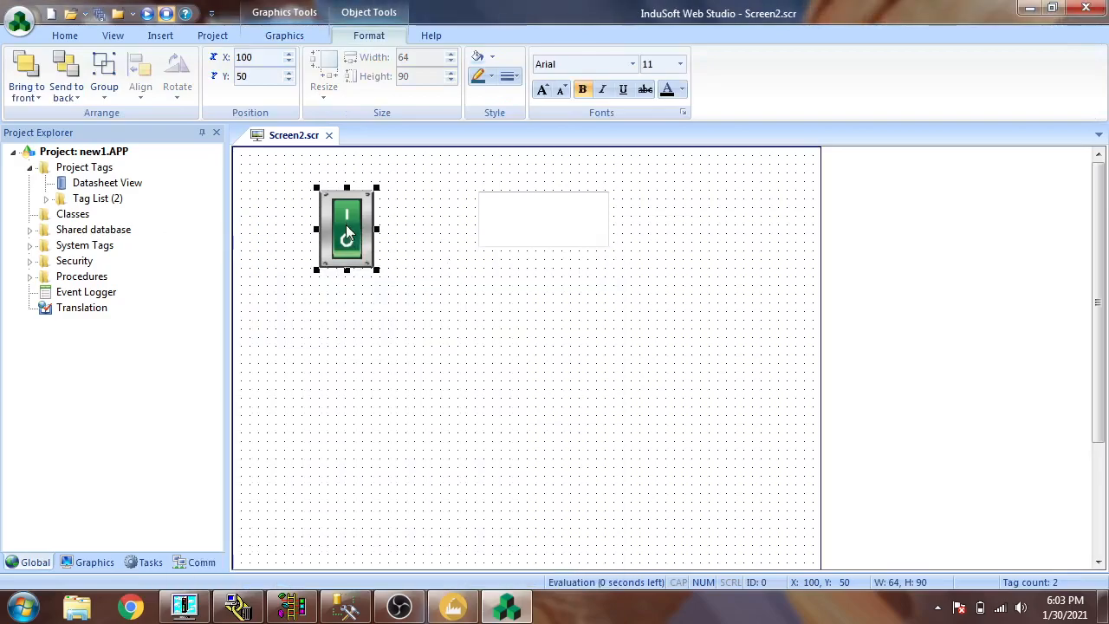
right_click(347, 232)
left_click(409, 327)
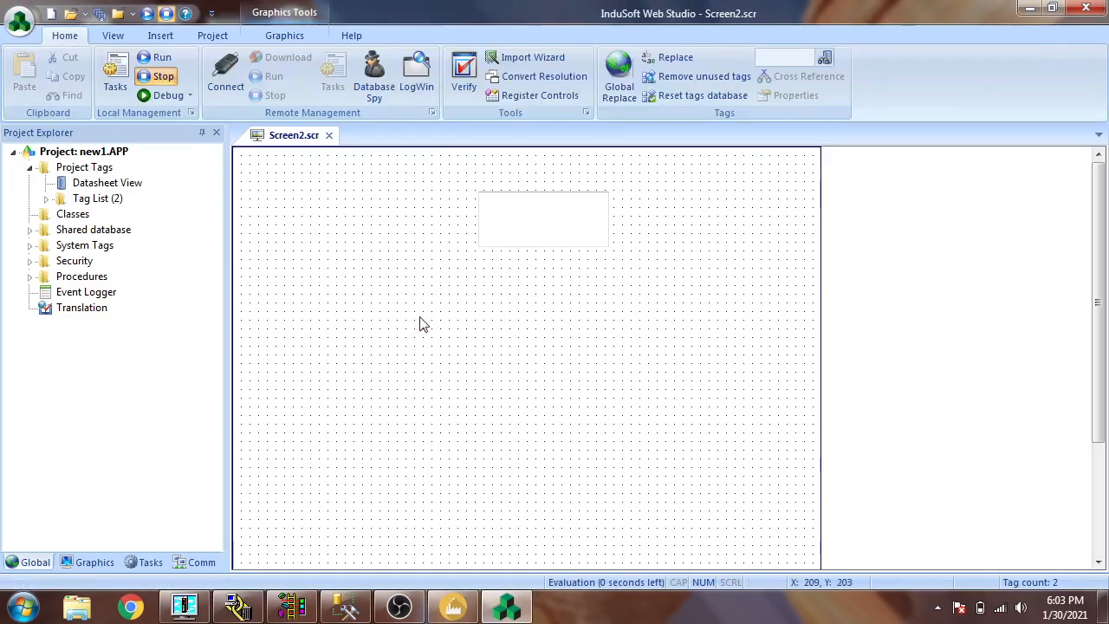
right_click(513, 221)
left_click(546, 323)
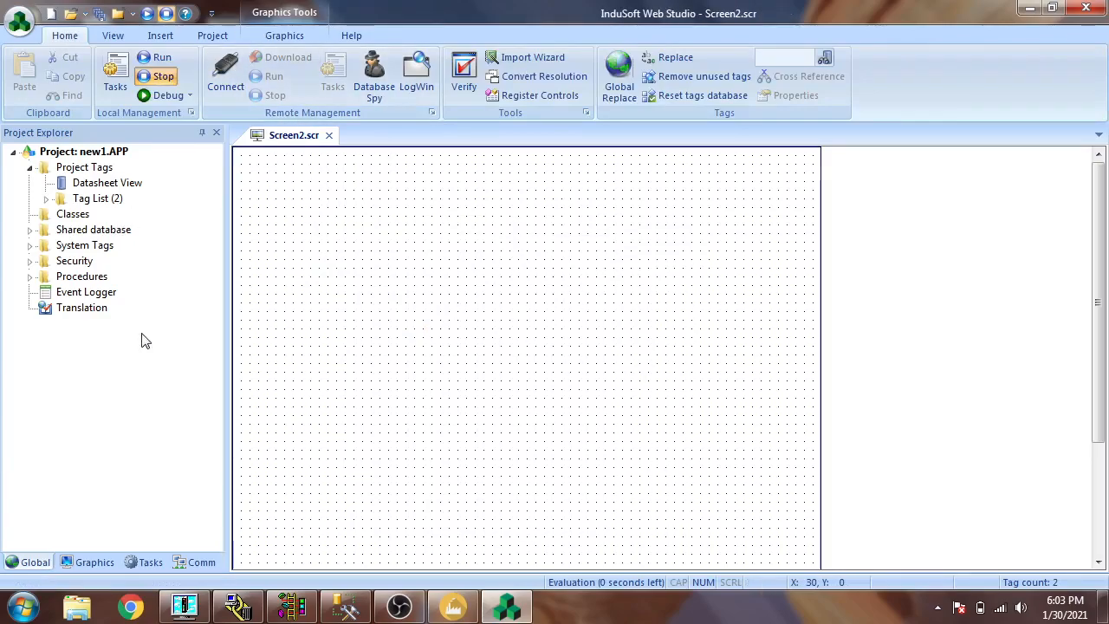
Step: Place the SW_RedOff_GreenOn_11 switch from the symbol library on Screen2, overwriting the project symbol of the same name
left_click(156, 565)
left_click(197, 563)
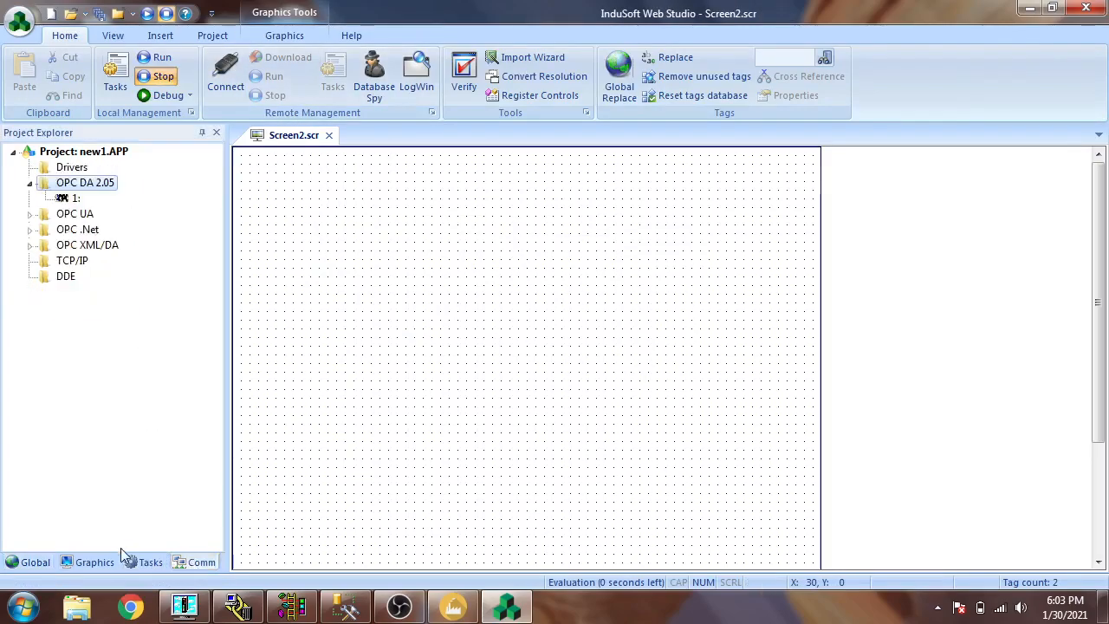
left_click(95, 563)
double_click(86, 230)
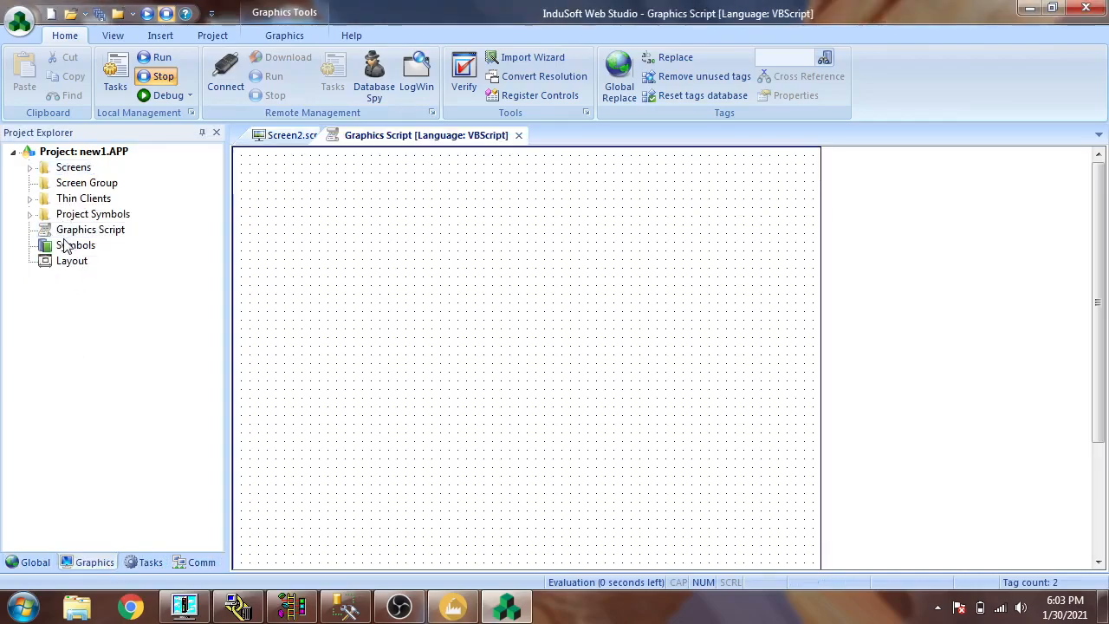
left_click(519, 136)
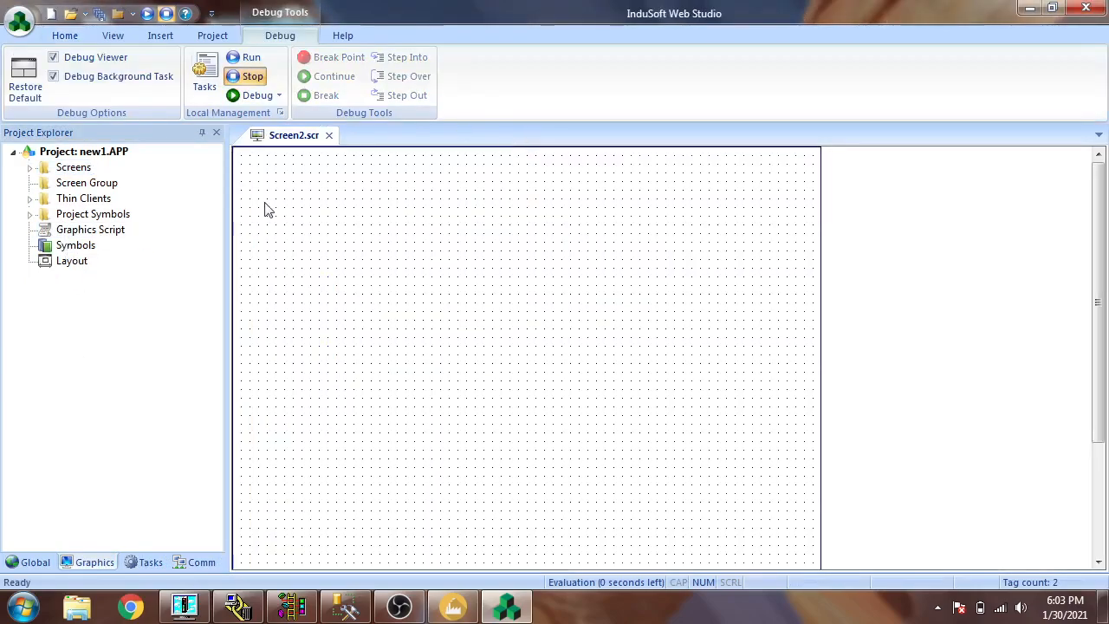
double_click(86, 247)
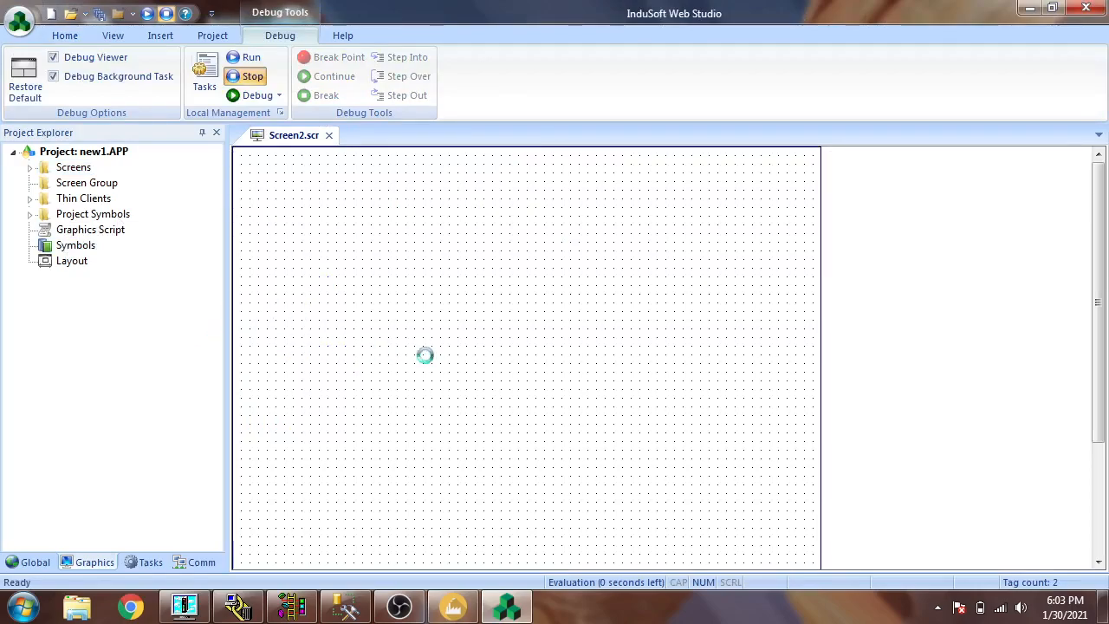
double_click(553, 503)
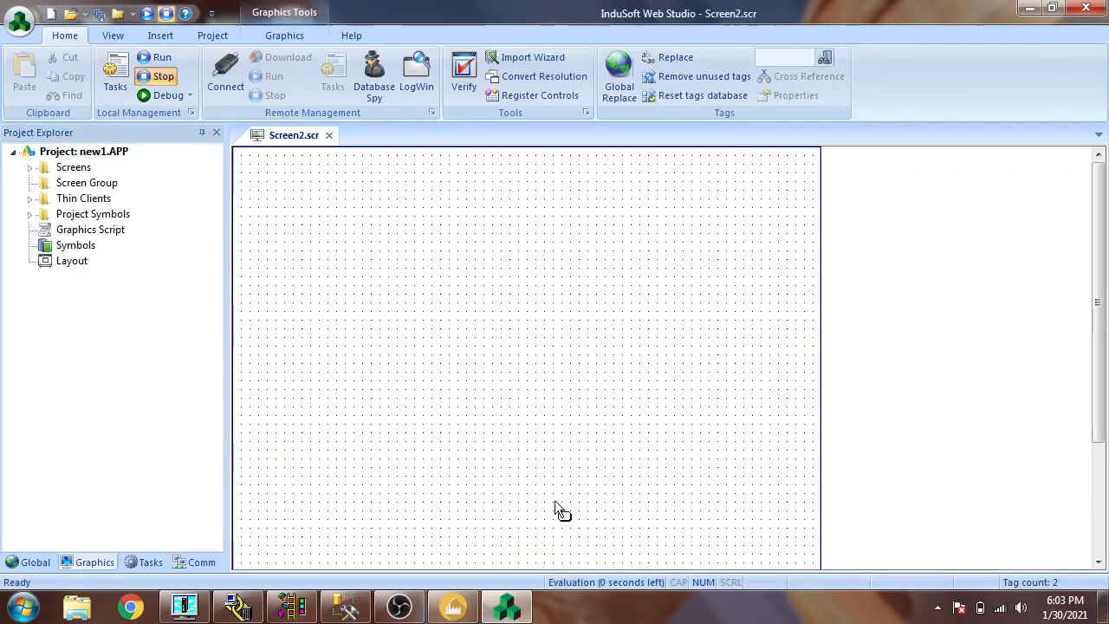
left_click(362, 243)
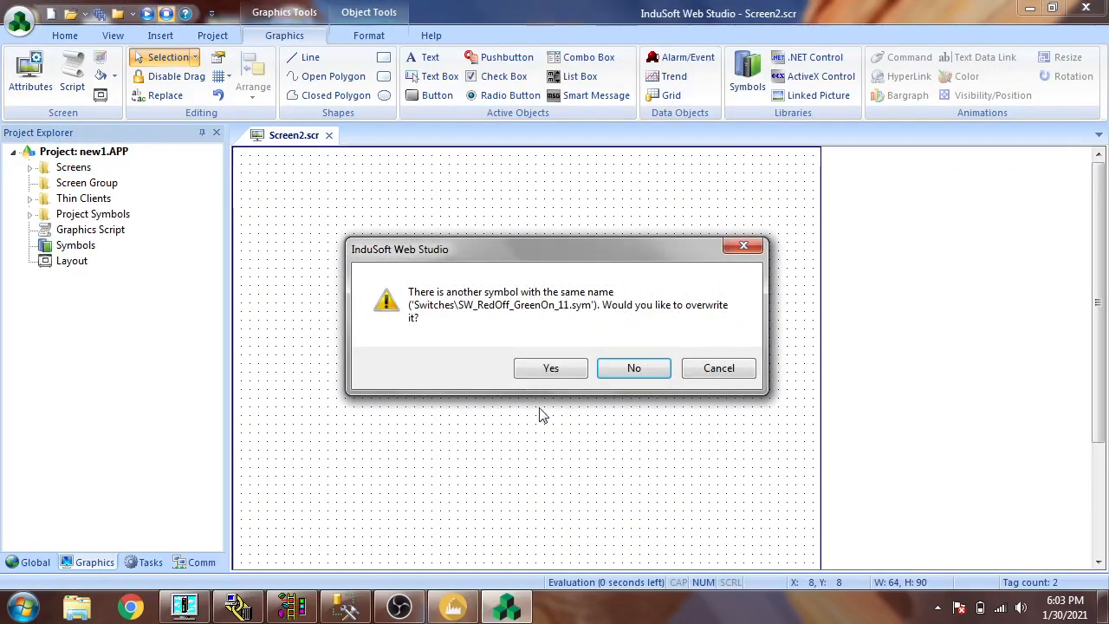
left_click(564, 367)
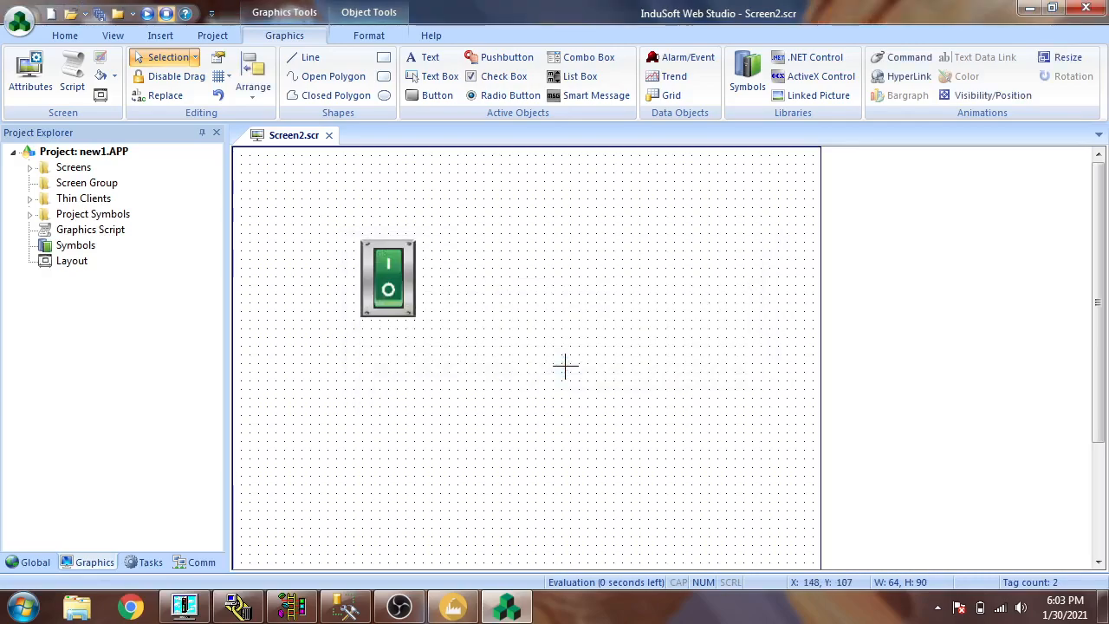
Step: Link both the TagCmd and TagState properties of the new switch to the MANUAL tag
double_click(389, 280)
double_click(452, 375)
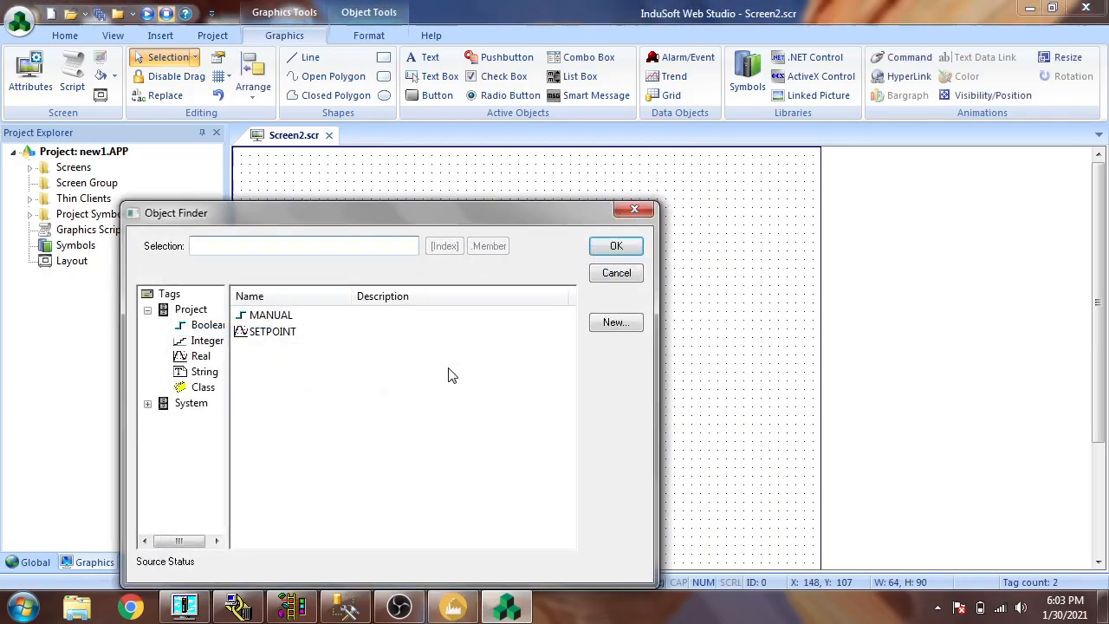
double_click(277, 315)
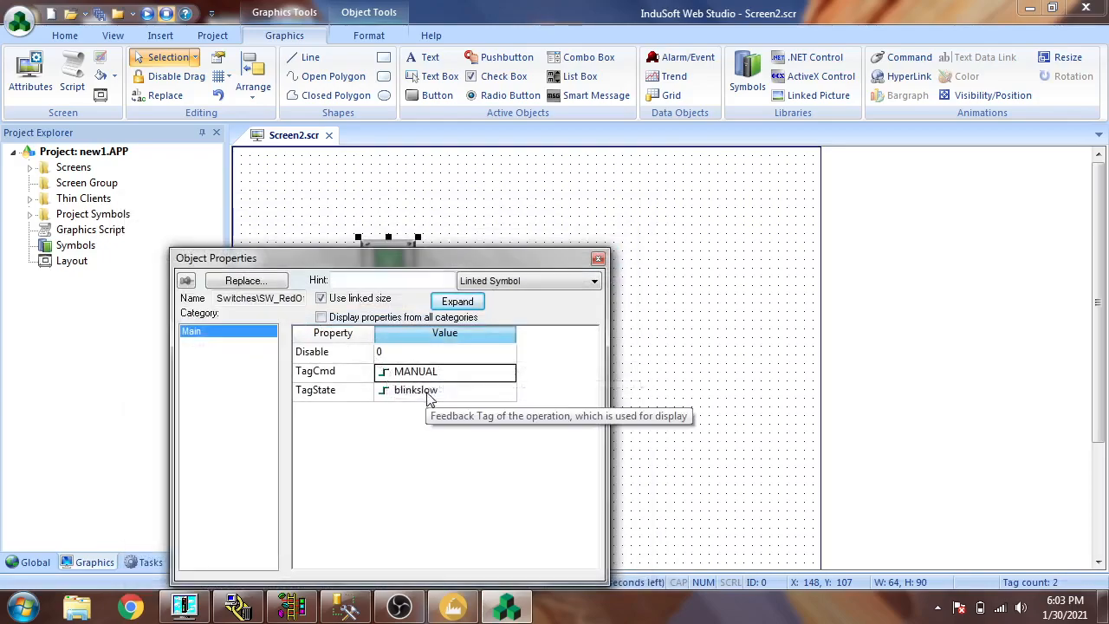
double_click(427, 395)
double_click(299, 312)
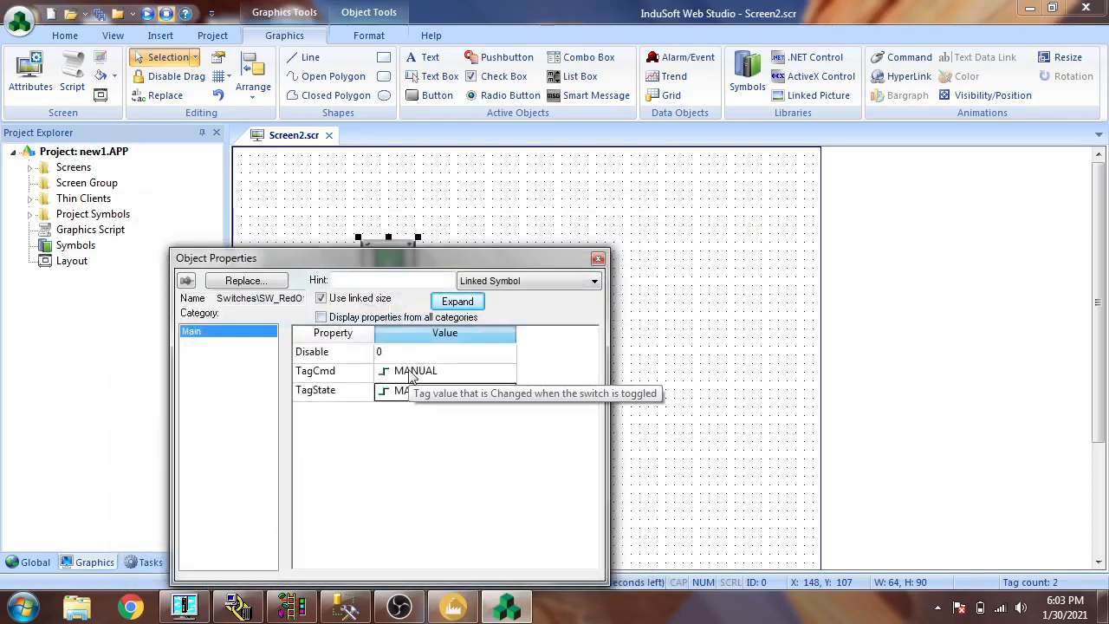
Step: Close the switch's properties and draw a text box about 184 by 80 pixels beside the switch on Screen2
left_click(598, 259)
left_click(564, 302)
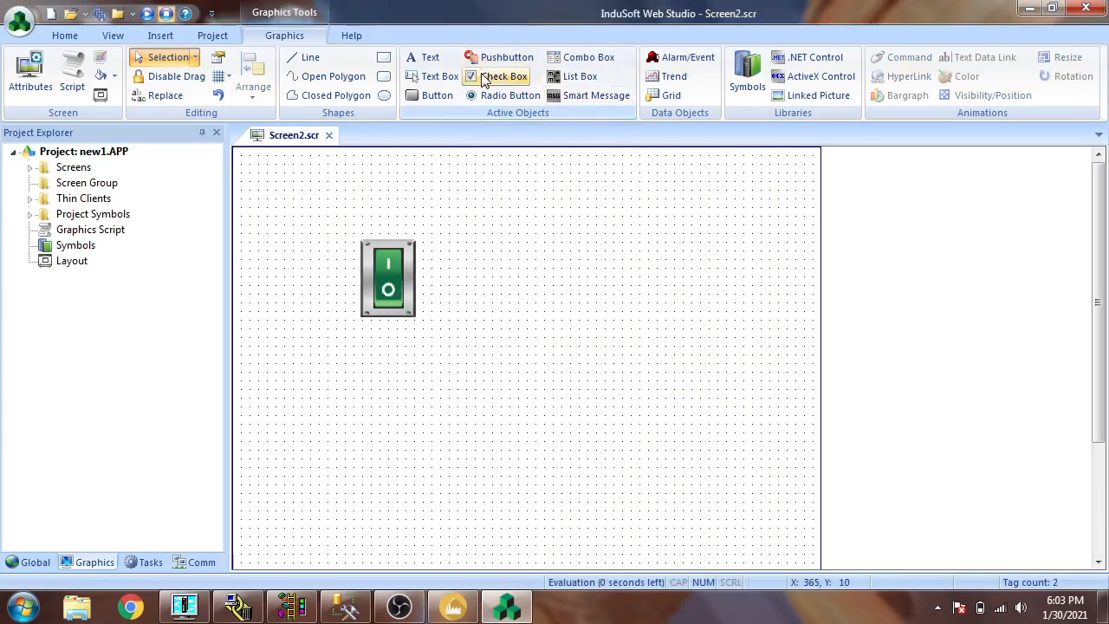
left_click(442, 77)
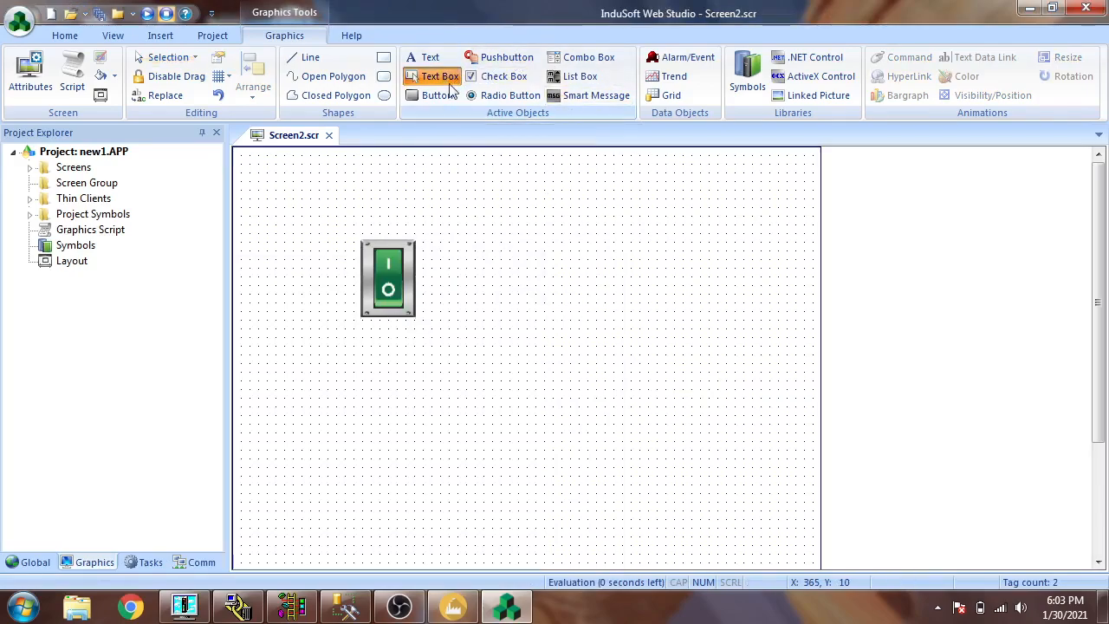
left_click_drag(508, 216, 666, 283)
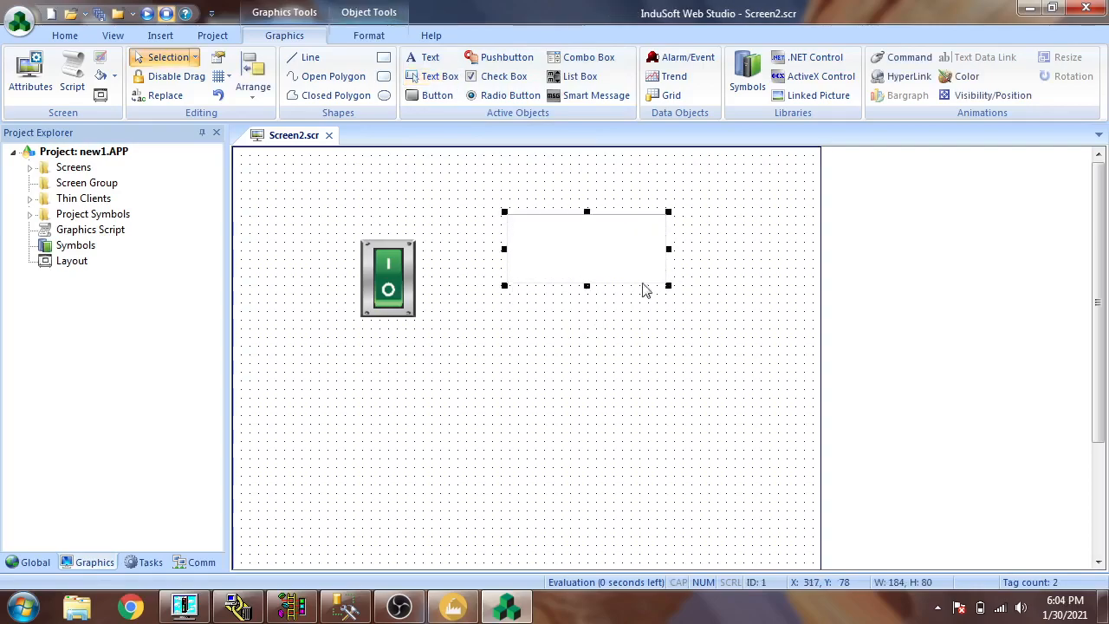
Step: Link the new text box to the SETPOINT tag, close its properties and deselect it
double_click(595, 234)
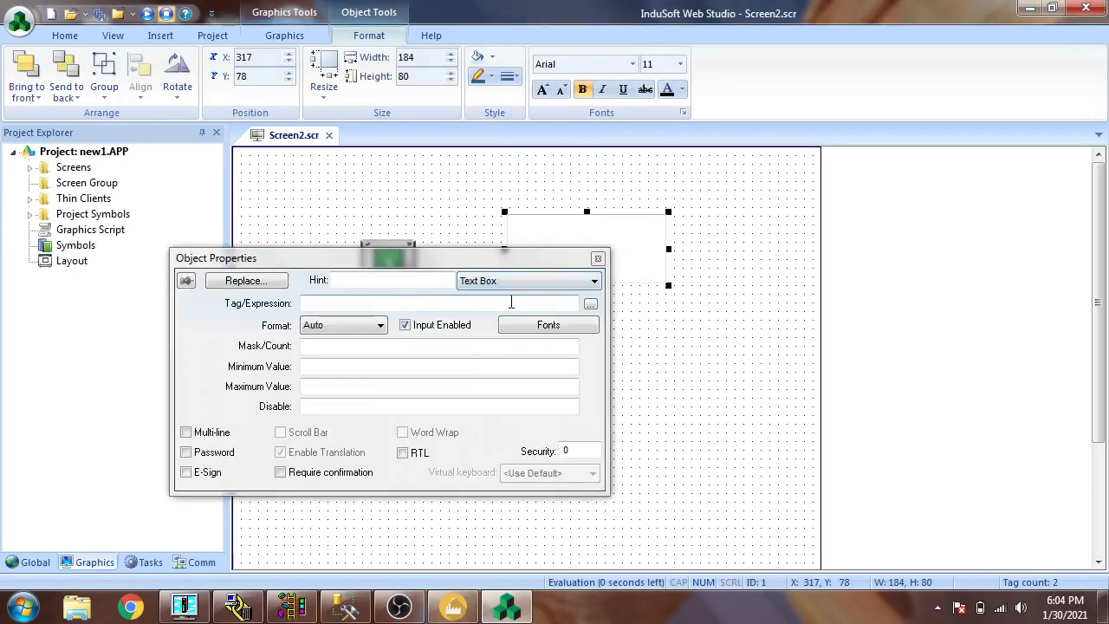
left_click(590, 303)
double_click(273, 308)
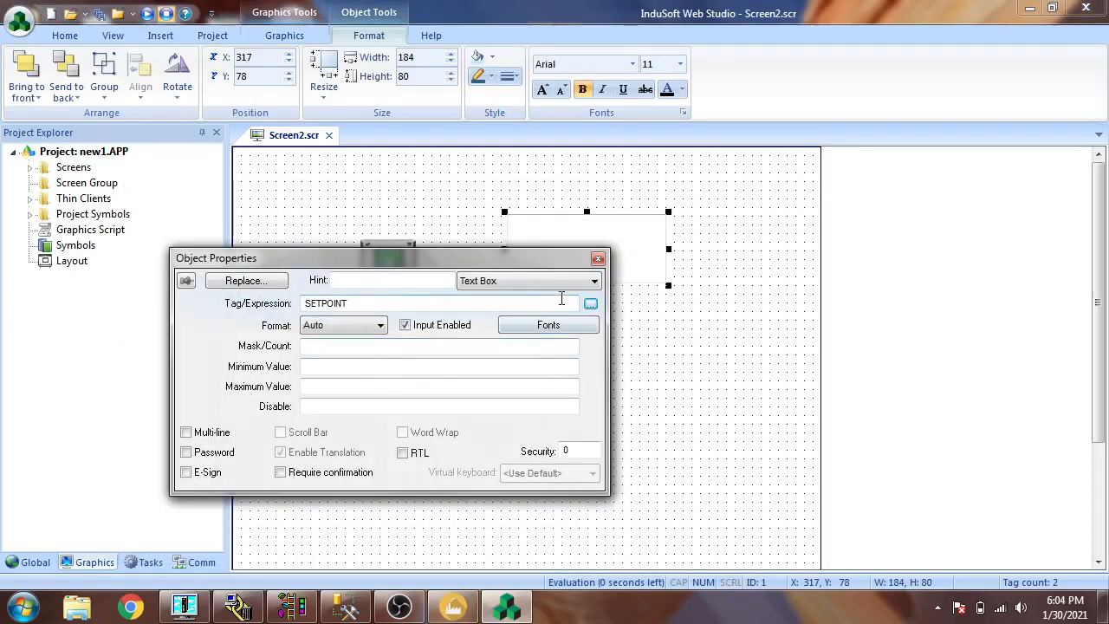
left_click(598, 259)
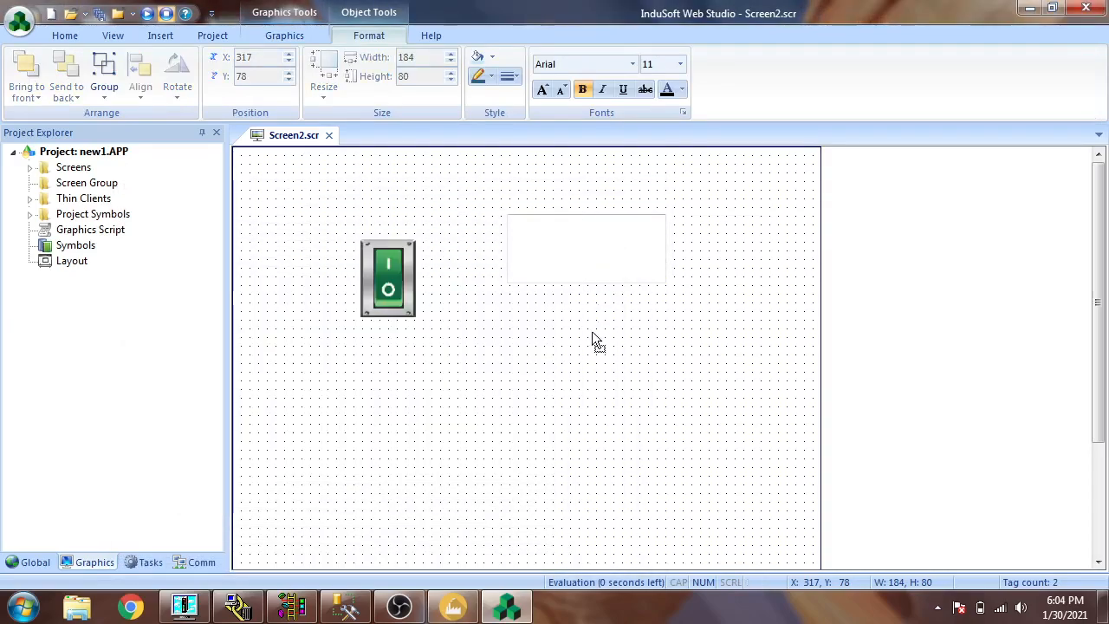
left_click(594, 339)
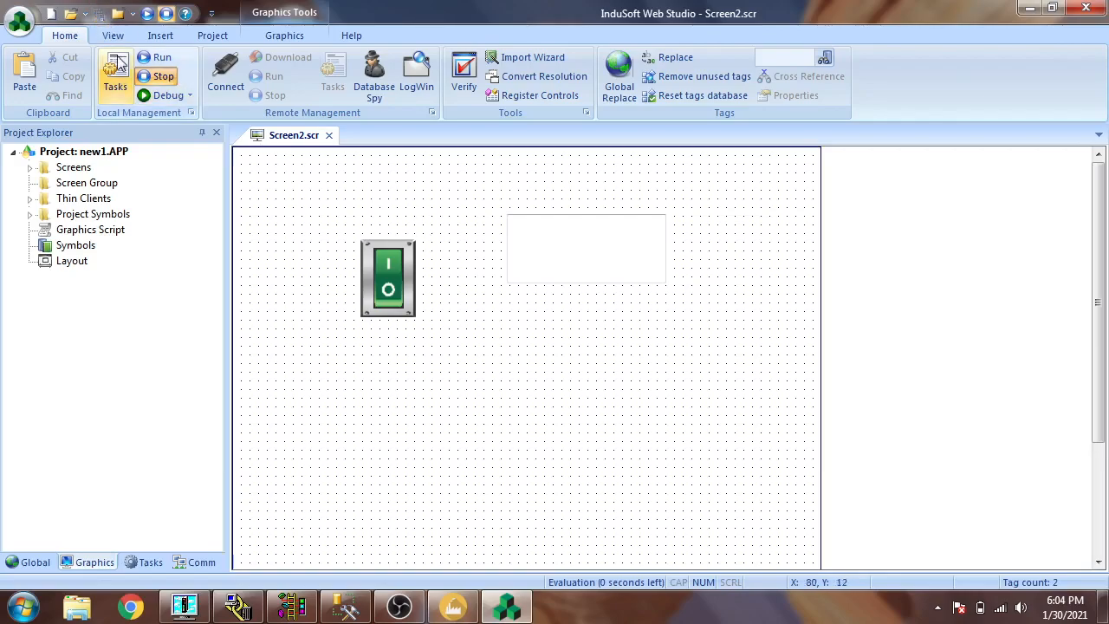
Step: Run the project and compare the setpoint text box with the F8:3 value in the RSLogix 500 ladder
left_click(148, 15)
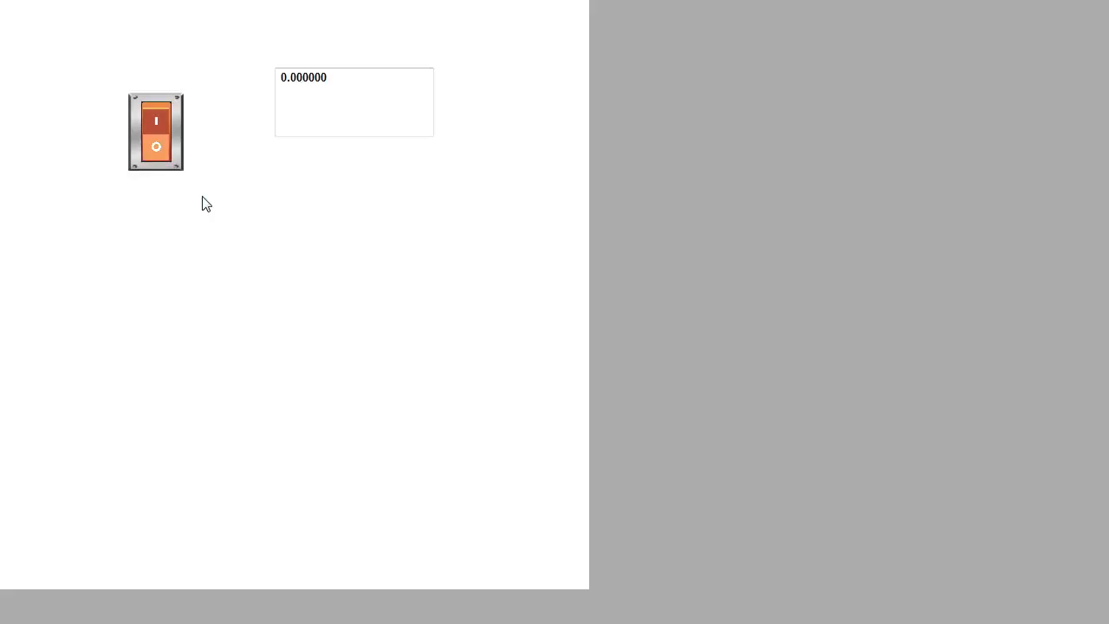
left_click(329, 82)
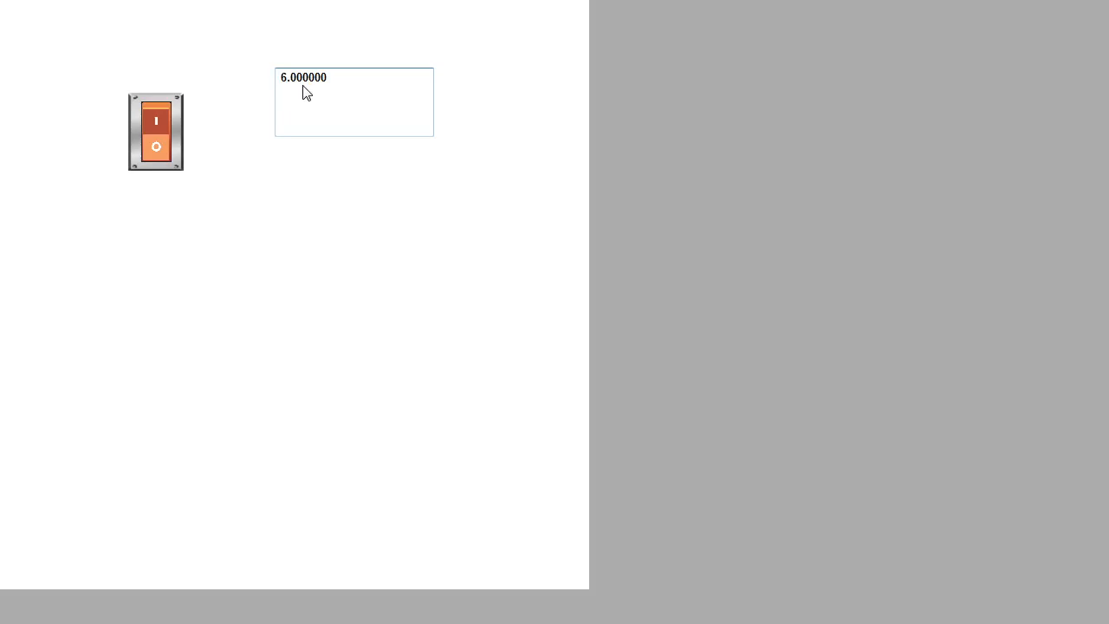
key("super")
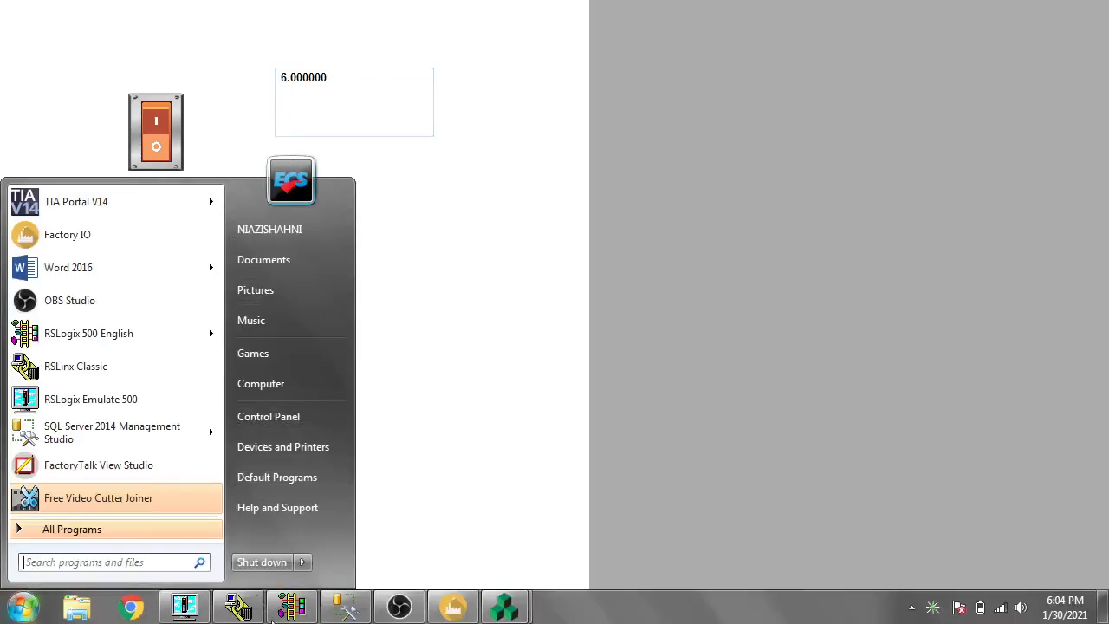
left_click(290, 606)
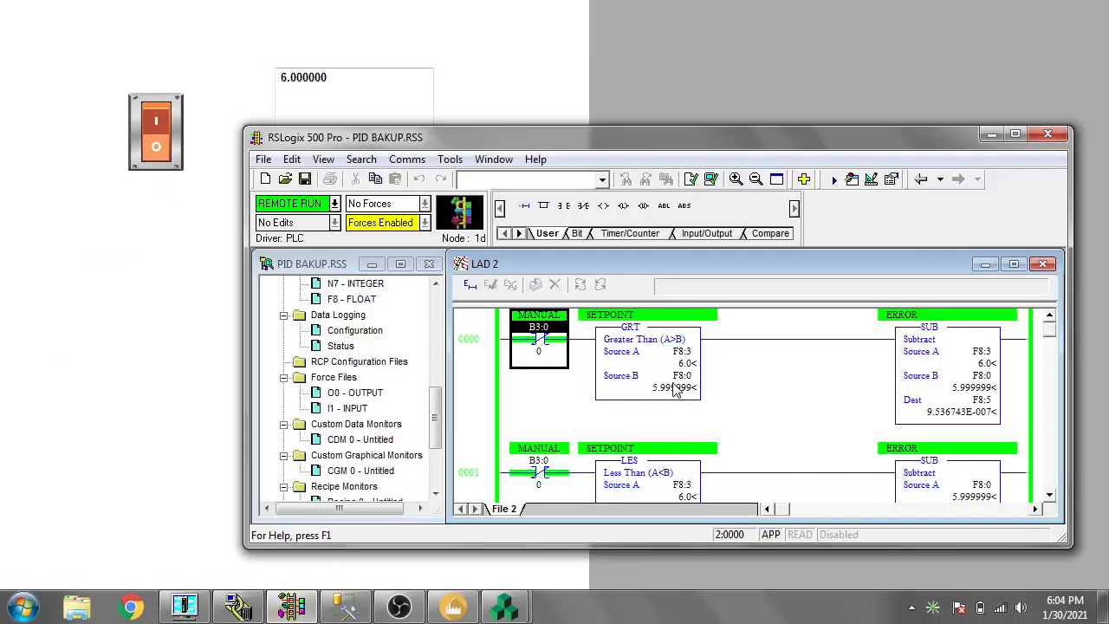
left_click(689, 368)
Step: Set the setpoint to 5.0 on the running screen, check F8:3 in RSLogix 500 and minimize that window
left_click(390, 91)
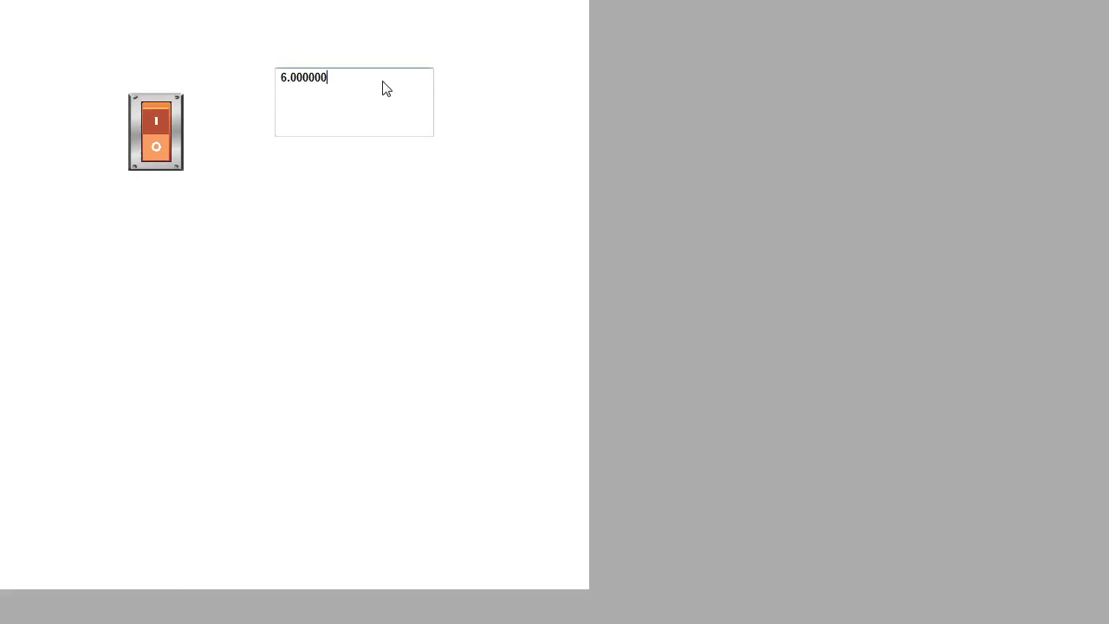
left_click_drag(384, 87, 242, 98)
type("5.0")
key("super")
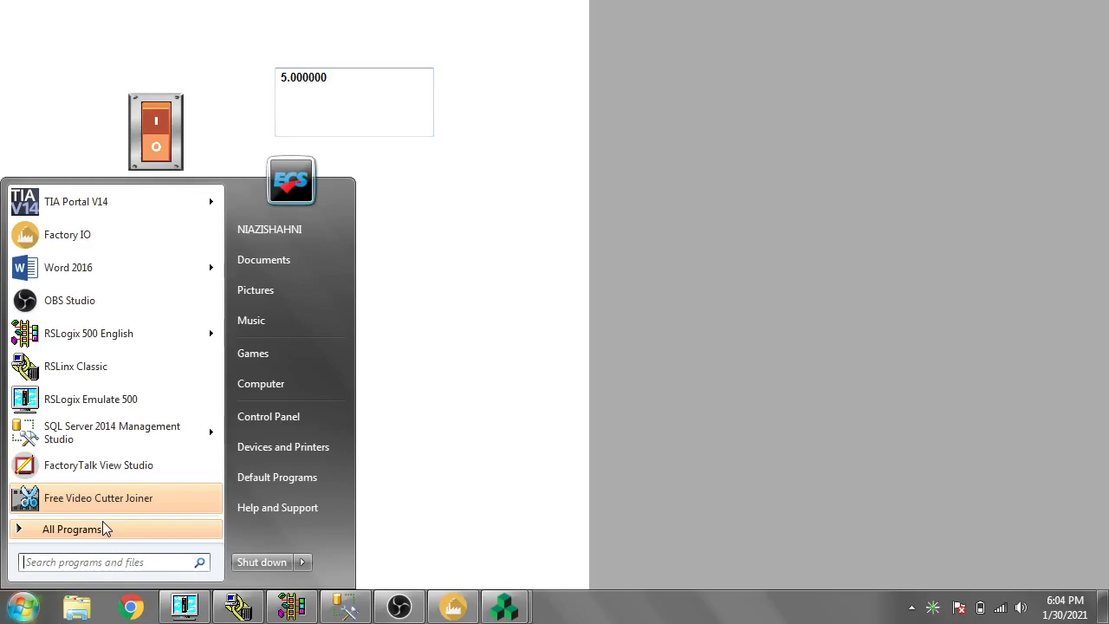
left_click(291, 604)
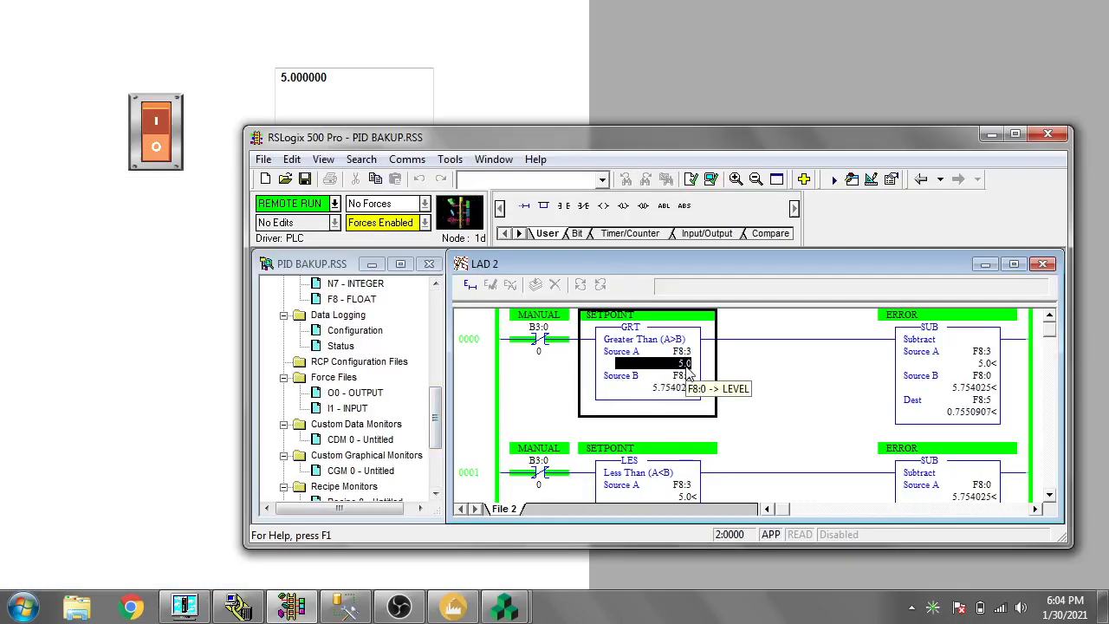
left_click(992, 134)
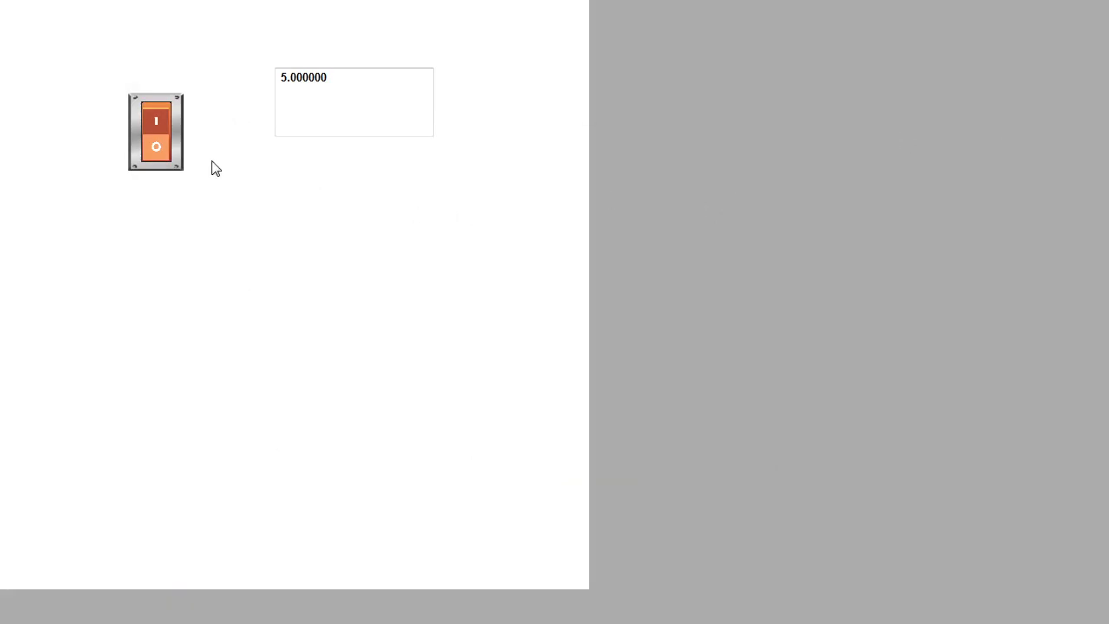
Step: Turn the MANUAL switch on in the running screen and inspect the B3:0/0 contact in RSLogix 500
left_click(159, 119)
key("super")
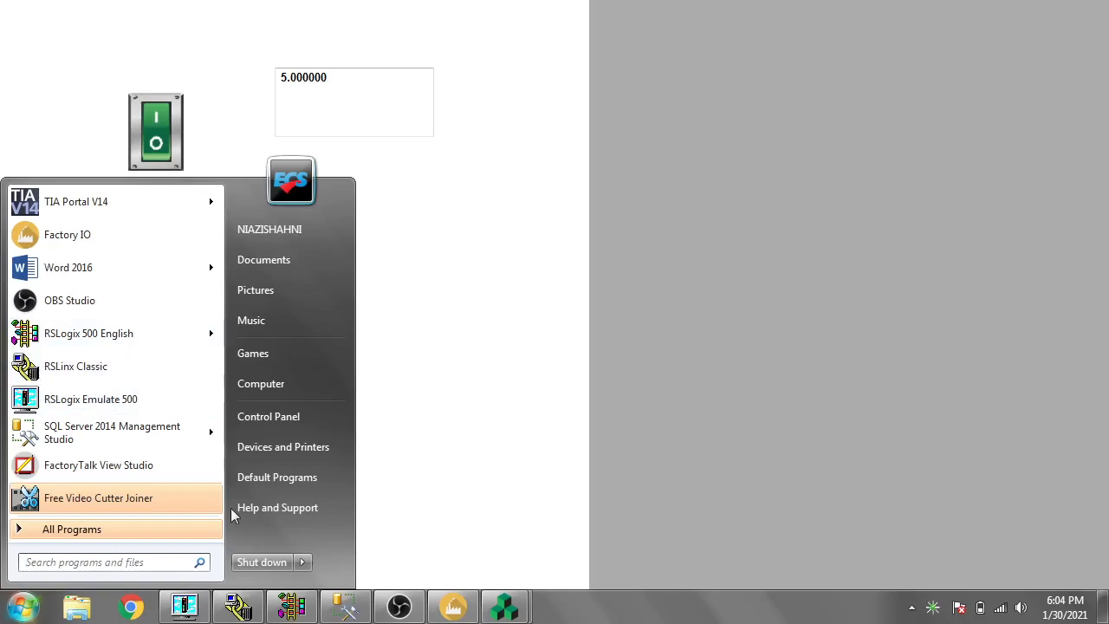
left_click(293, 606)
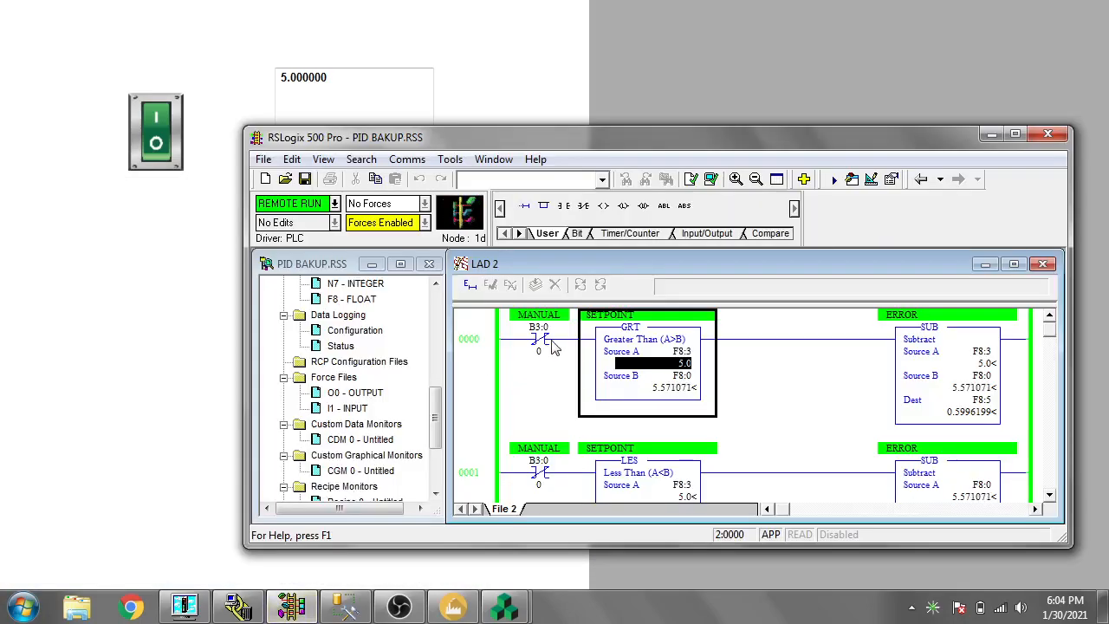
left_click(540, 345)
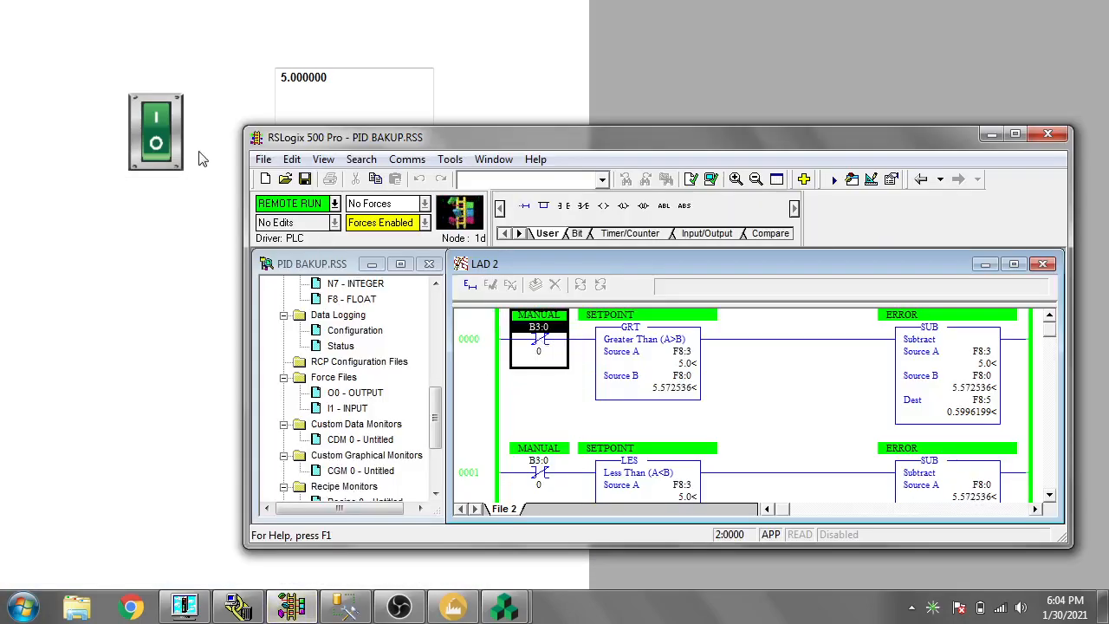
Step: Turn the MANUAL switch off in the running screen, check its contact in RSLogix 500 and minimize that window
left_click(166, 149)
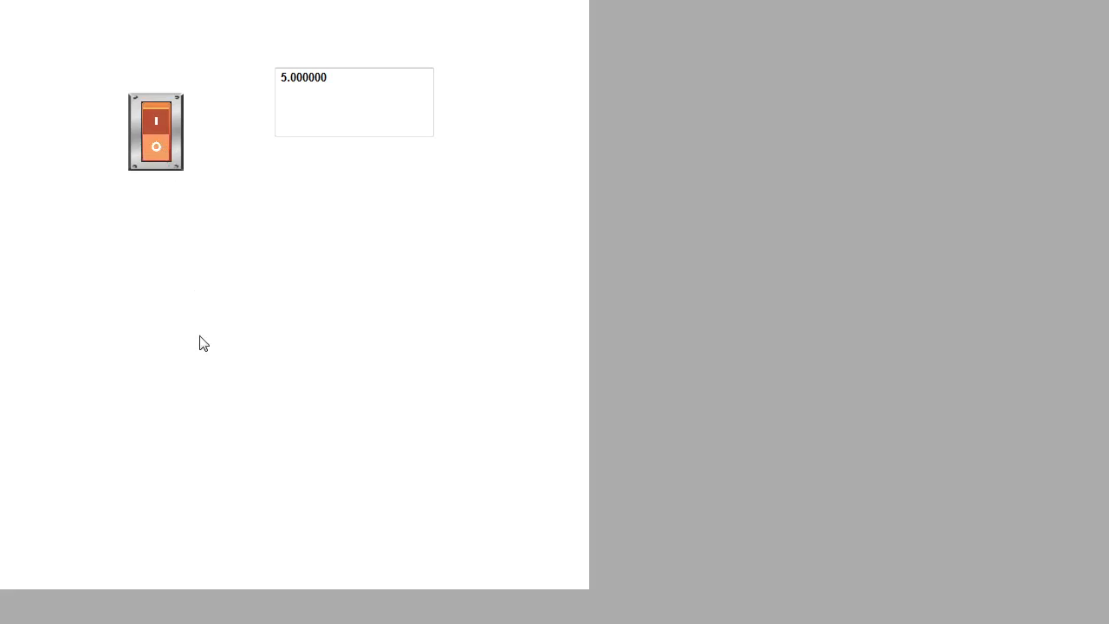
key("super")
left_click(290, 607)
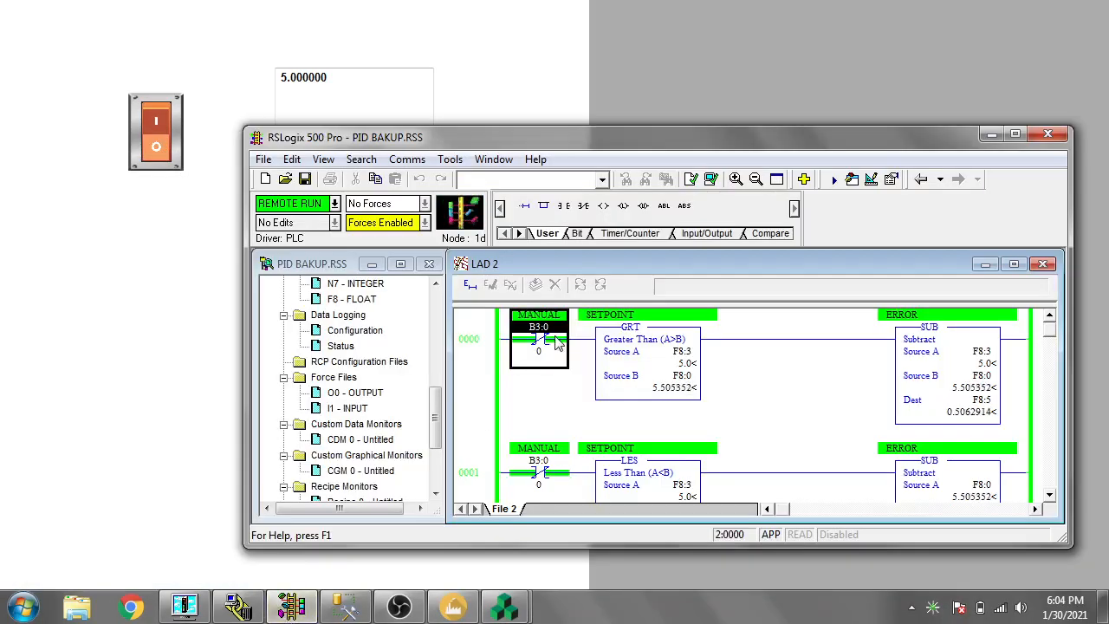
left_click(992, 134)
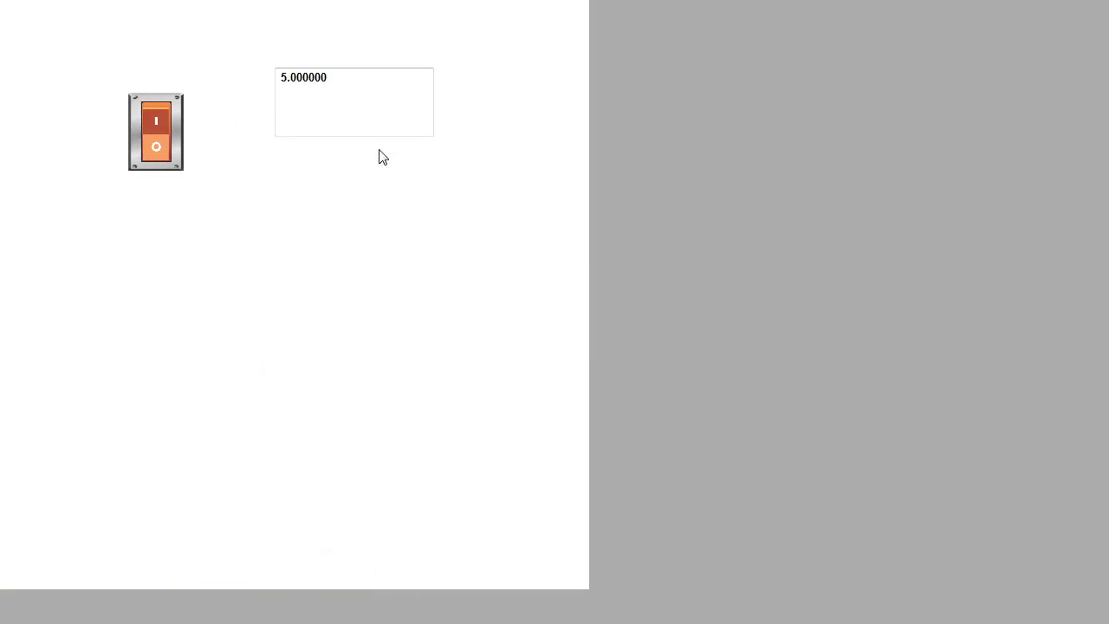
Step: Turn the MANUAL switch back on, recheck the B3:0/0 contact in RSLogix 500 and return to the running screen
left_click(165, 127)
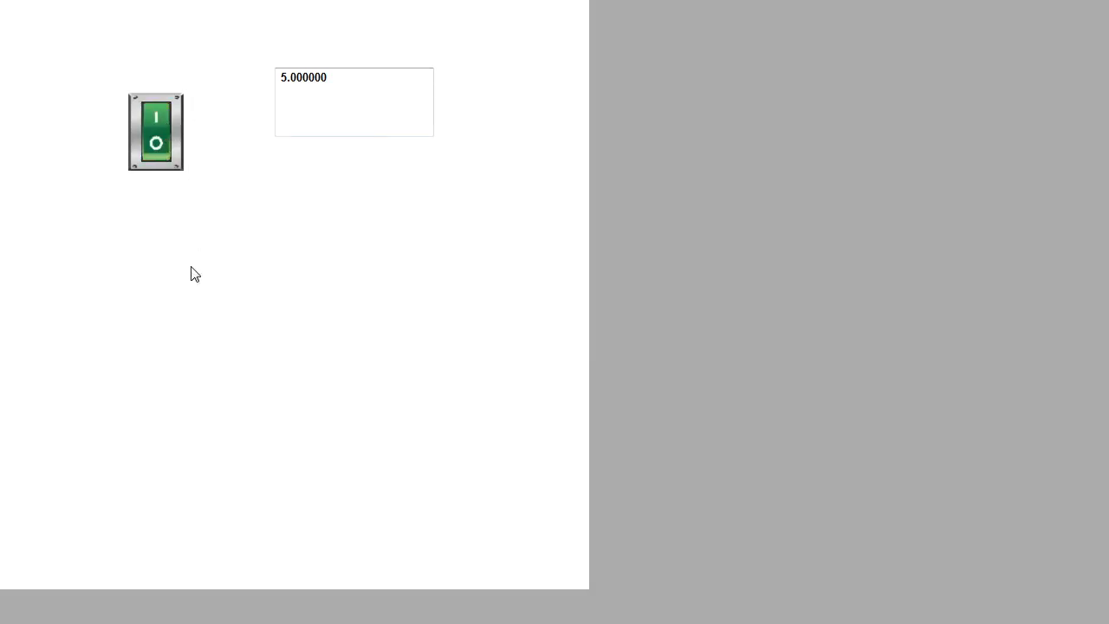
key("super")
left_click(290, 607)
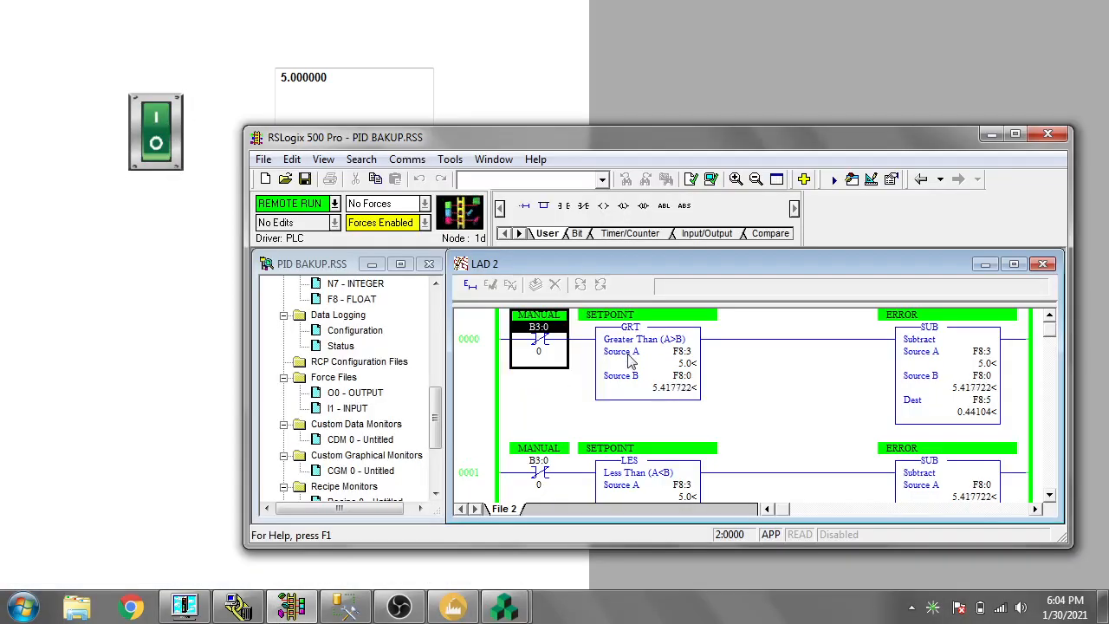
left_click(994, 134)
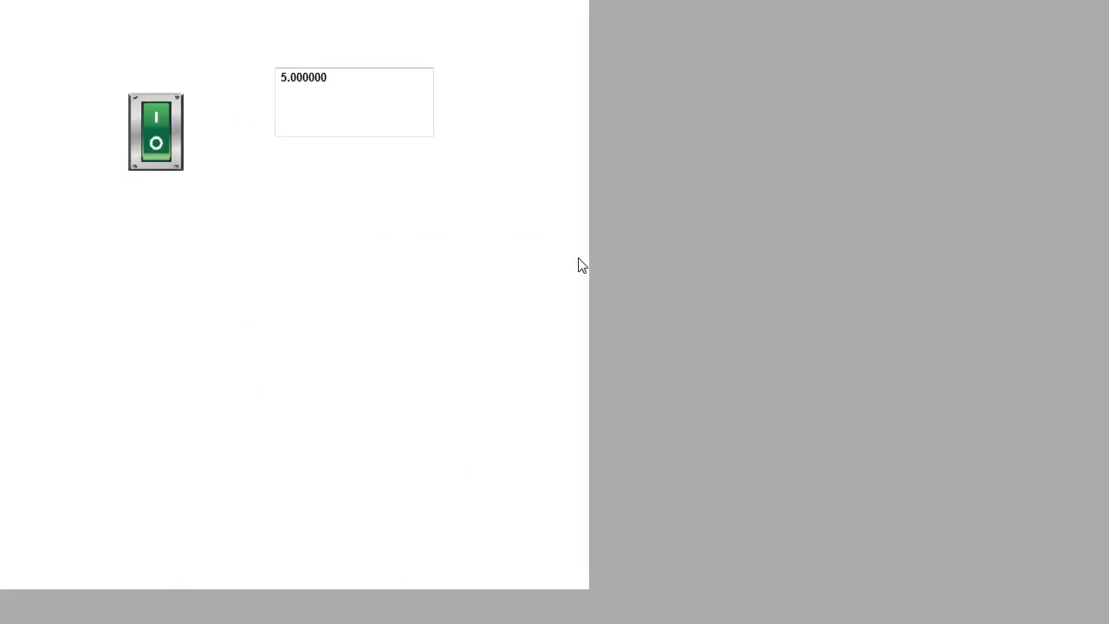